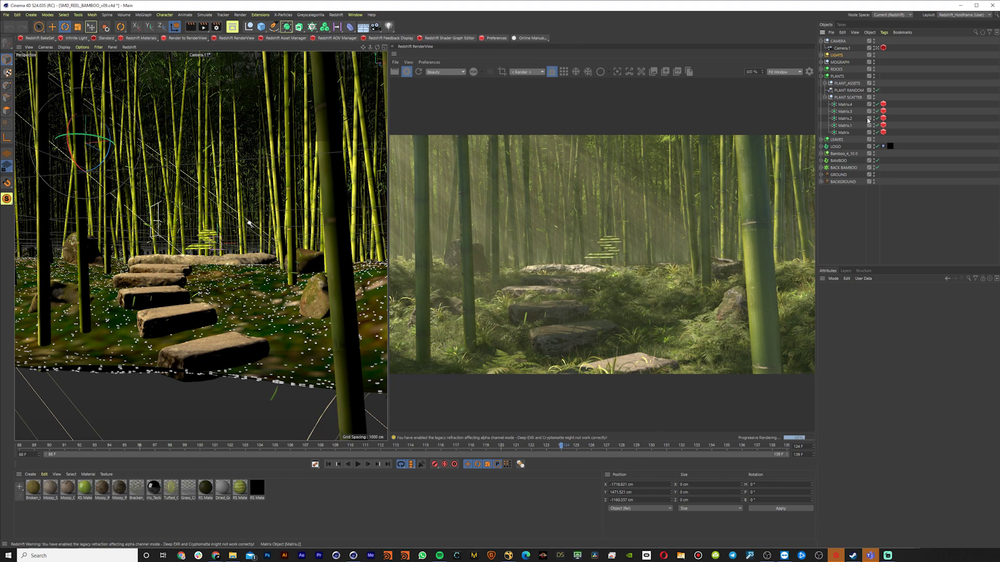
# Step: Disable the five plant scatter Matrix objects and draw a render region over the ground beside the stone steps
pyautogui.click(873, 132)
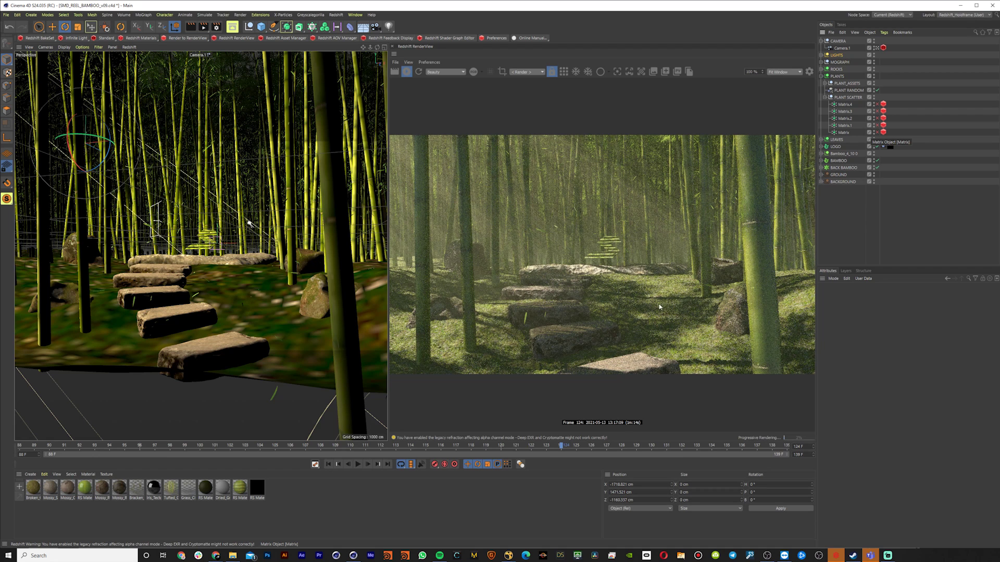
pyautogui.keyDown('ctrl'); pyautogui.moveTo(582, 274); pyautogui.dragTo(724, 361); pyautogui.keyUp('ctrl')
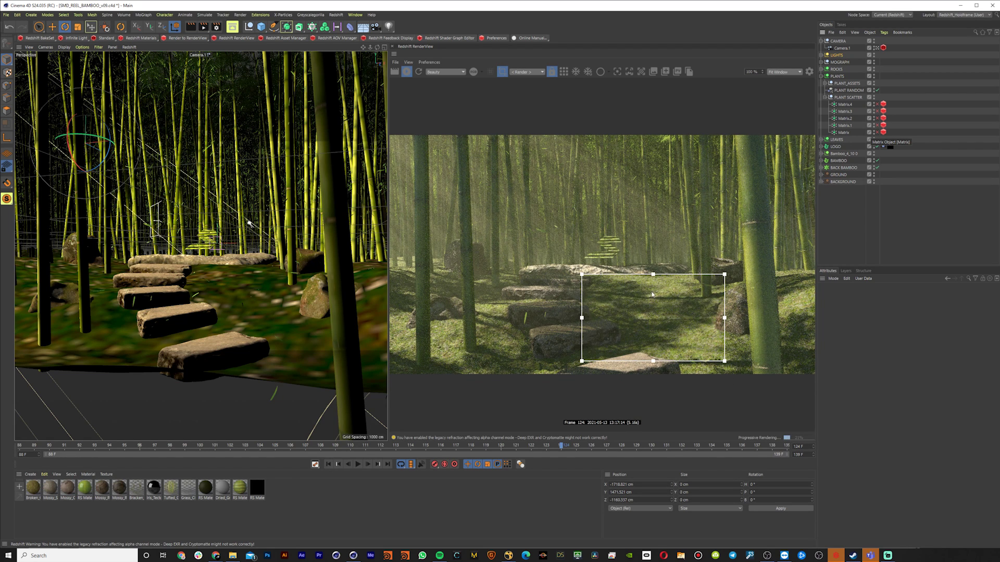
# Step: Enable only the base Matrix scatter and enlarge the render region to cover the whole forest floor
pyautogui.click(846, 133)
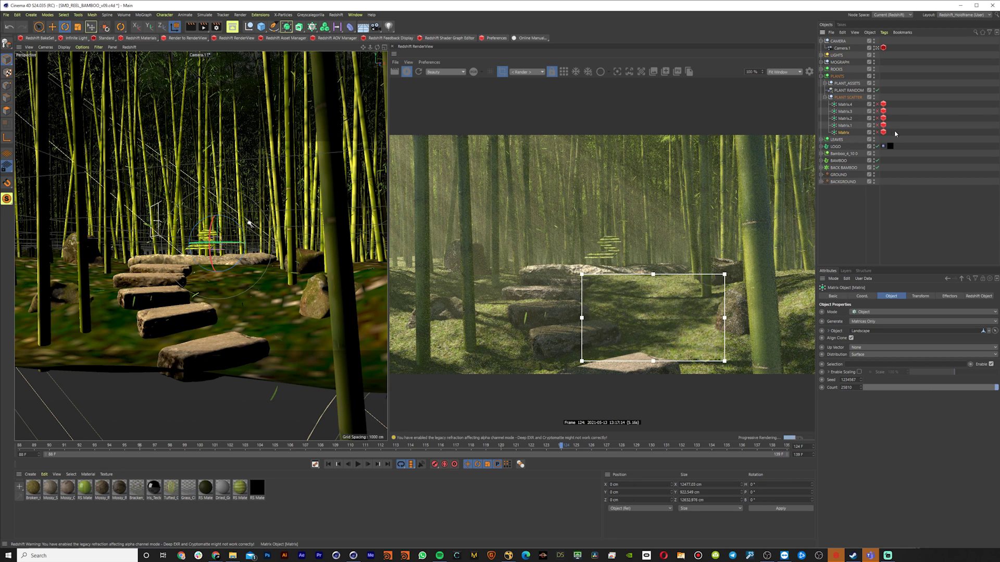
pyautogui.click(877, 132)
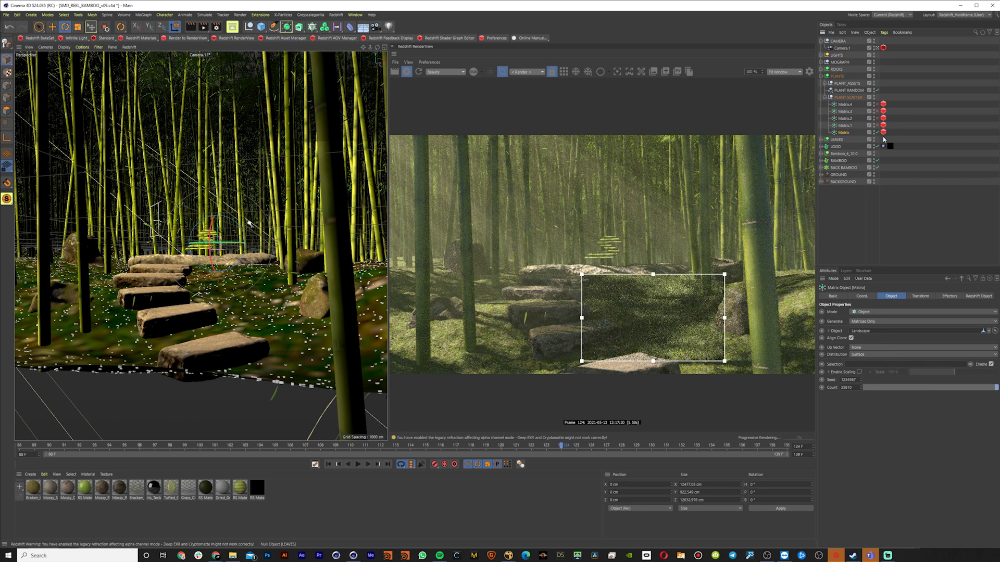
pyautogui.moveTo(405, 241); pyautogui.dragTo(815, 381)
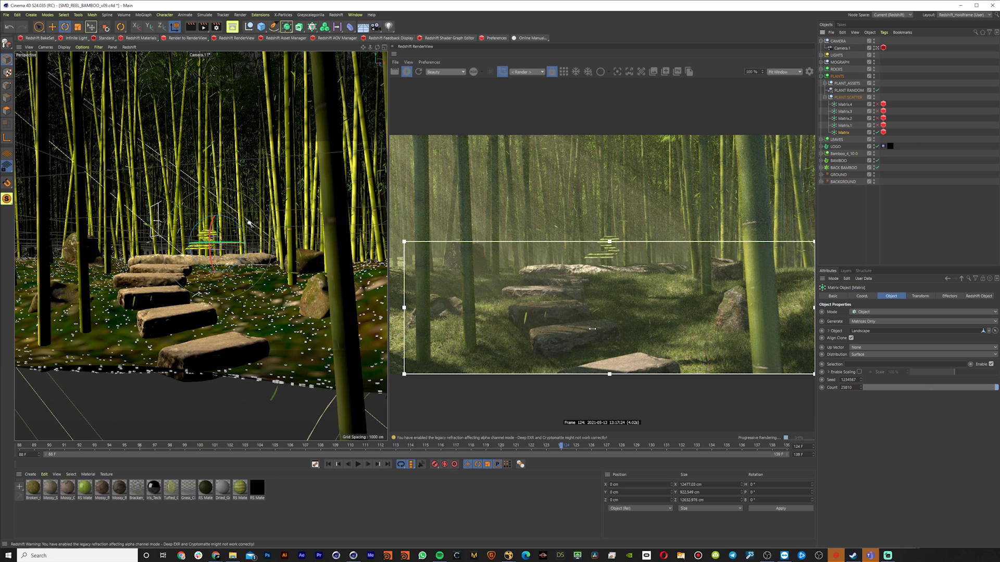
# Step: Move the scene view closer to the ground, enable the Matrix.1 scatter and redraw the render region around the grass
pyautogui.keyDown('alt'); pyautogui.moveTo(252, 307); pyautogui.dragTo(248, 311); pyautogui.keyUp('alt')
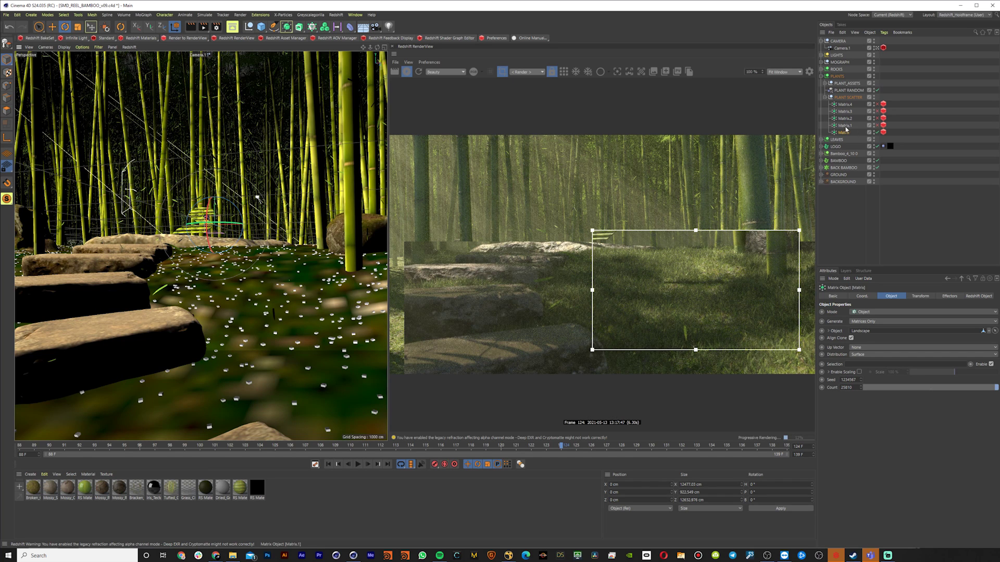
pyautogui.click(845, 126)
pyautogui.click(876, 126)
pyautogui.click(877, 115)
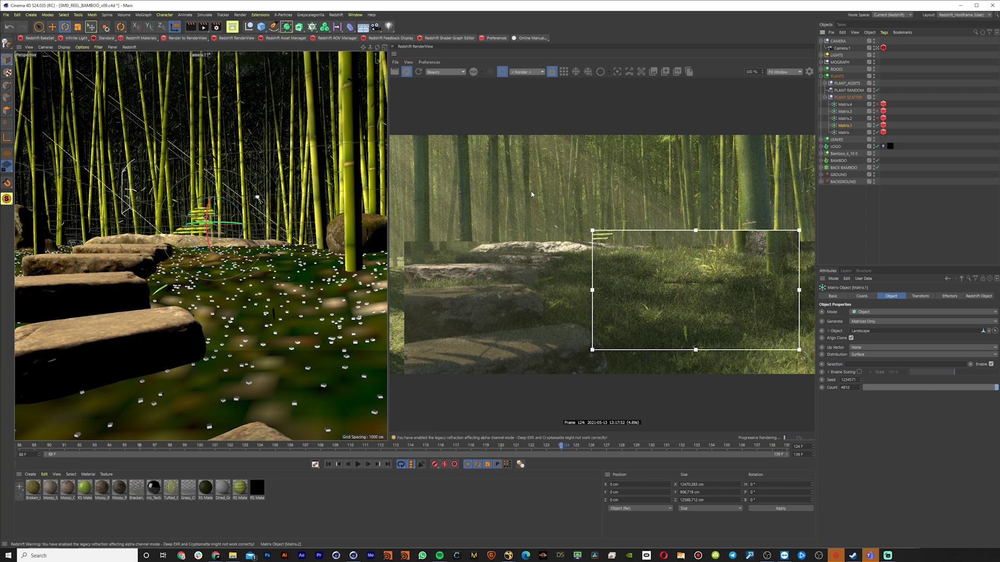
pyautogui.moveTo(561, 189); pyautogui.dragTo(810, 353)
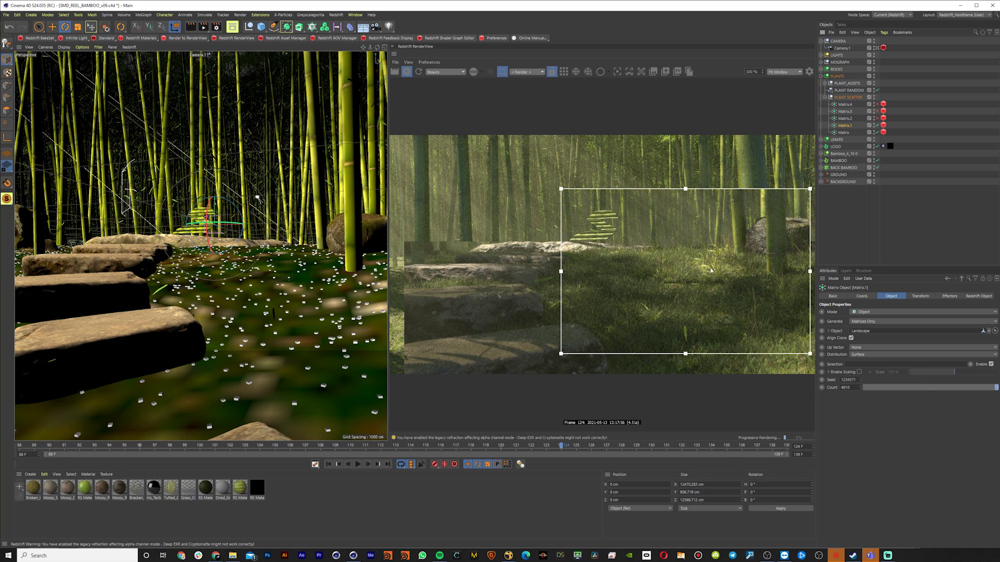
# Step: Examine the custom objects in Matrix.1's Redshift Object tag and the meshes inside the PLANT_ASSETS group
pyautogui.click(883, 126)
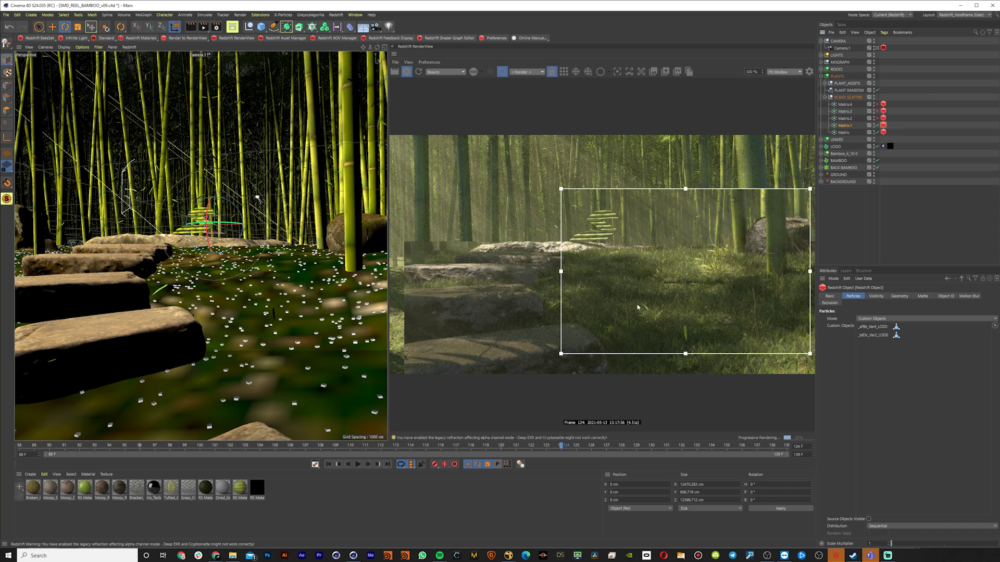
pyautogui.click(824, 84)
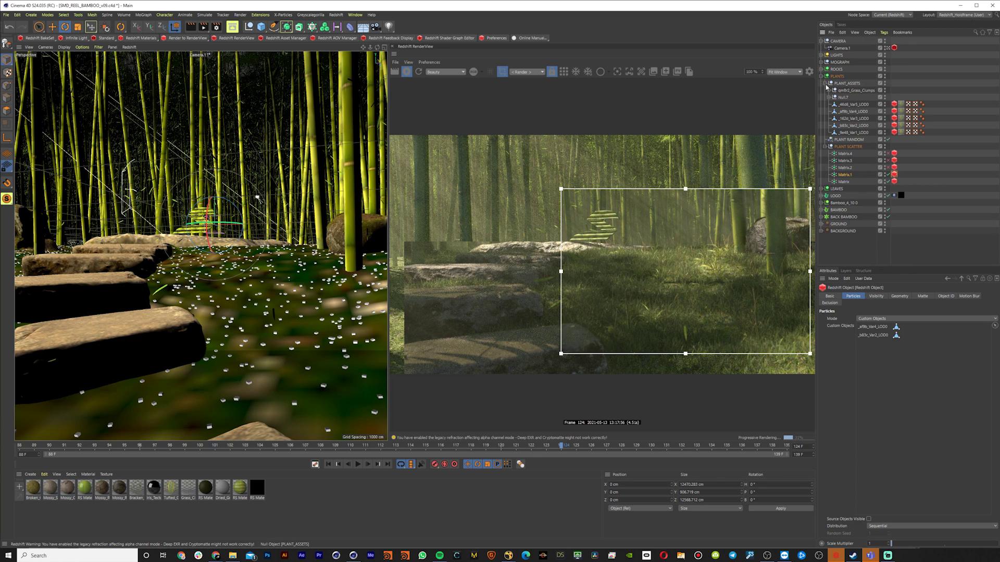
pyautogui.click(848, 133)
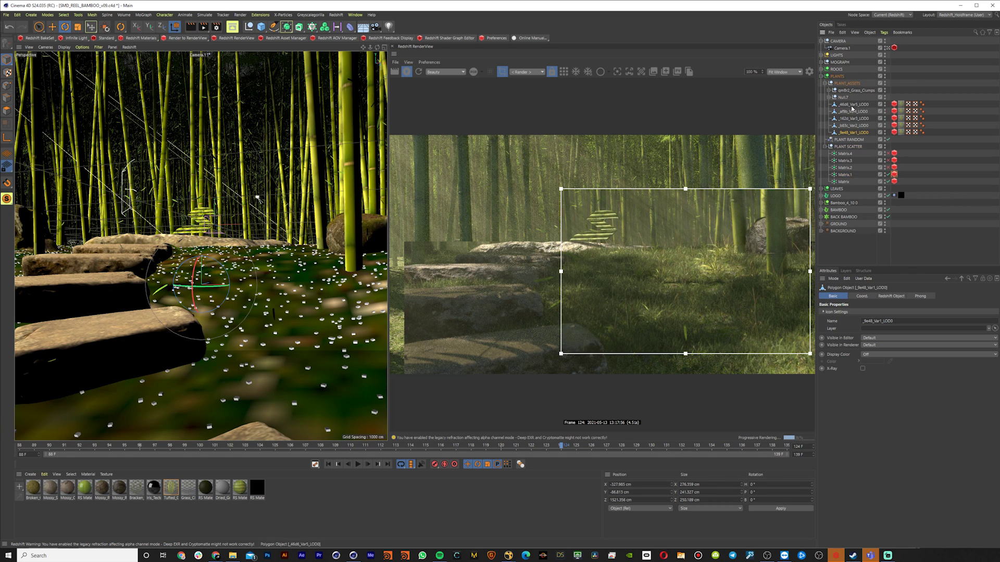
pyautogui.click(824, 83)
# Step: Enable Matrix.2 and the remaining plant scatter Matrix objects, widening the render region toward the stones
pyautogui.click(845, 119)
pyautogui.click(877, 118)
pyautogui.moveTo(561, 271); pyautogui.dragTo(527, 271)
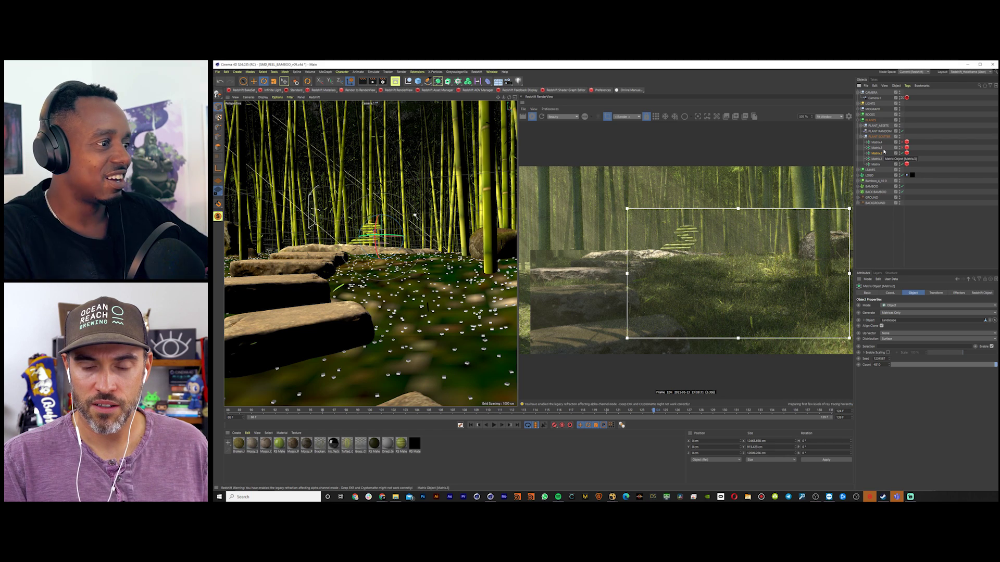
pyautogui.click(902, 158)
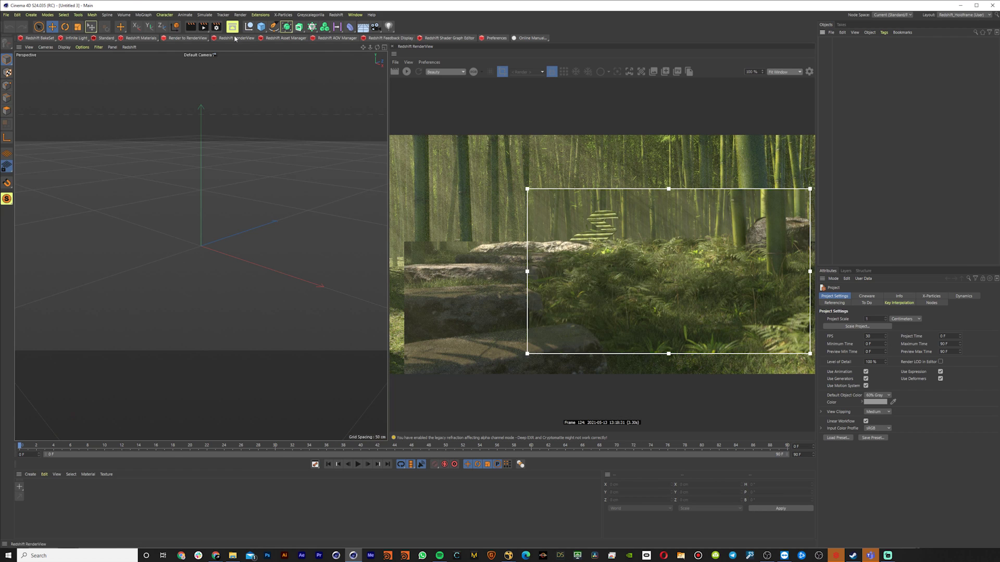
# Step: Add a Landscape object to the empty project and scale it up uniformly to about 780 cm wide
pyautogui.click(261, 26)
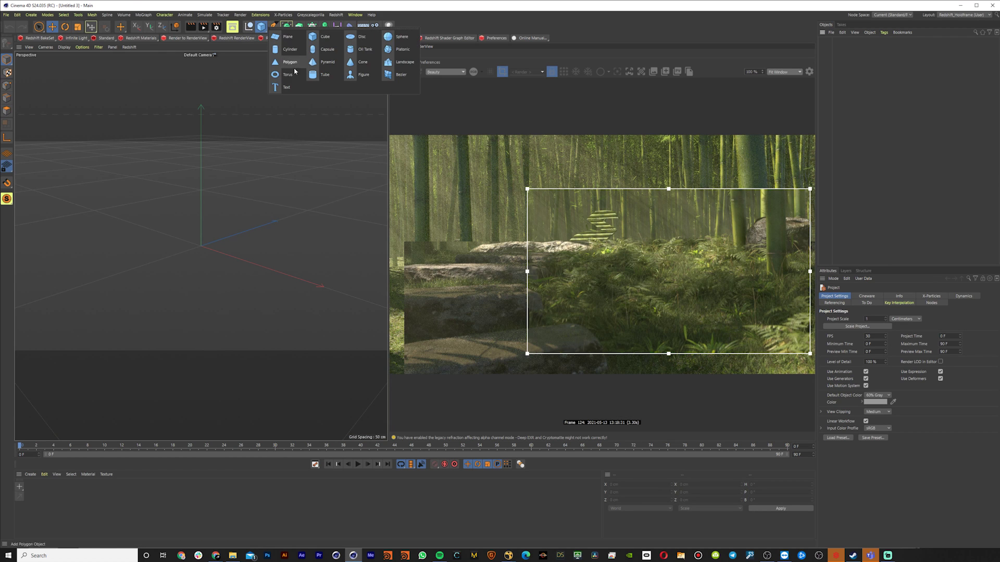
pyautogui.click(403, 63)
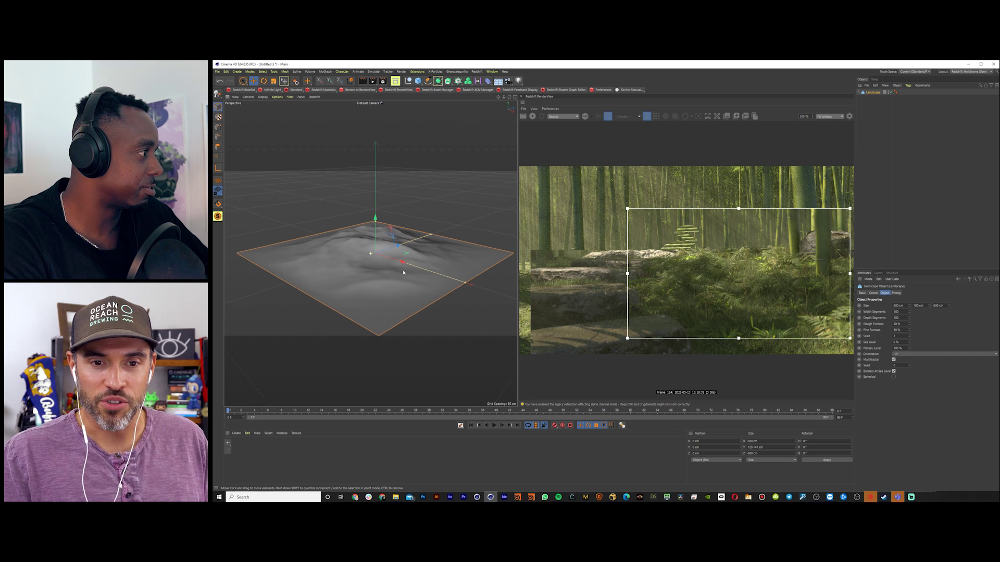
pyautogui.keyDown('alt'); pyautogui.moveTo(240, 266); pyautogui.dragTo(296, 262, button='middle'); pyautogui.keyUp('alt')
pyautogui.press('t')
pyautogui.moveTo(434, 274); pyautogui.dragTo(475, 273)
pyautogui.keyDown('alt'); pyautogui.moveTo(475, 273); pyautogui.dragTo(420, 232, button='middle'); pyautogui.keyUp('alt')
pyautogui.keyDown('alt'); pyautogui.moveTo(420, 233); pyautogui.dragTo(395, 228, button='right'); pyautogui.keyUp('alt')
pyautogui.keyDown('alt'); pyautogui.moveTo(394, 228); pyautogui.dragTo(441, 251); pyautogui.keyUp('alt')
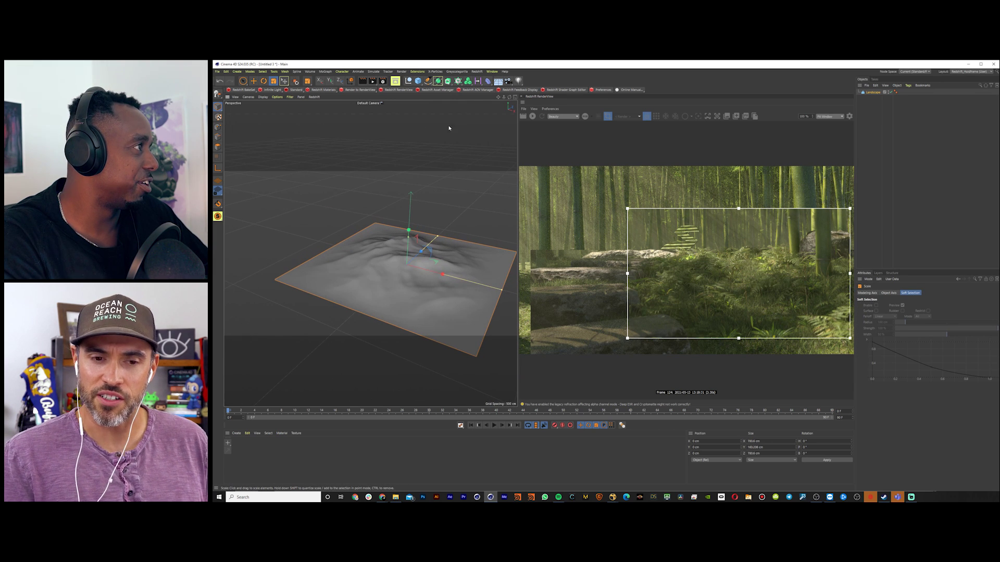
# Step: Add a Matrix object, set its mode to Object and assign the Landscape as the distribution object
pyautogui.click(458, 82)
pyautogui.click(516, 88)
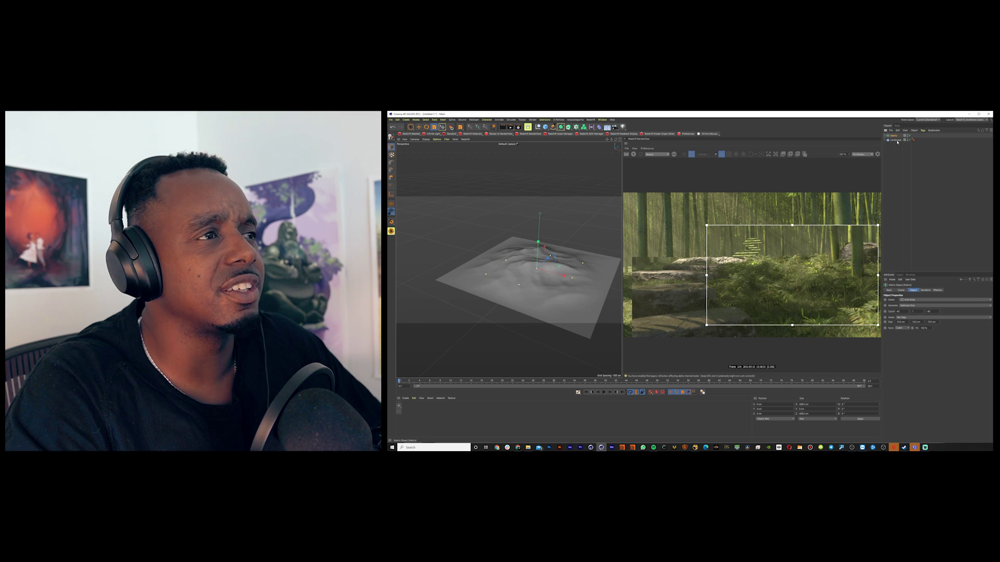
pyautogui.click(910, 300)
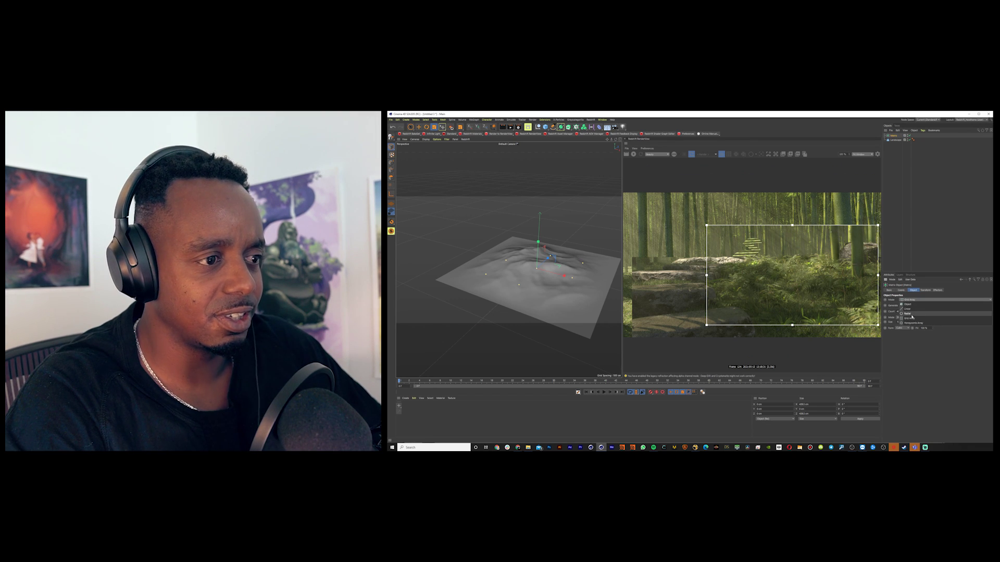
pyautogui.click(912, 306)
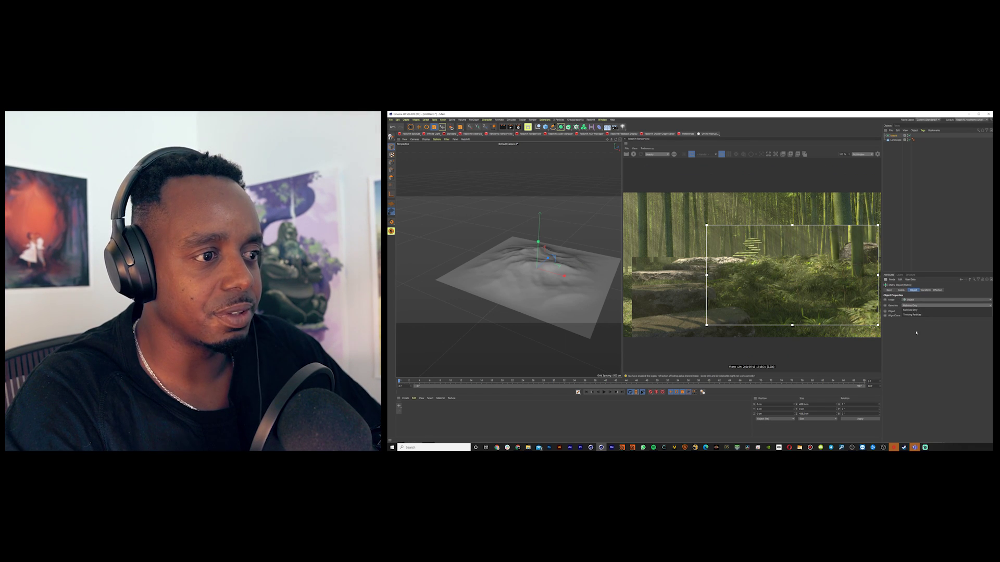
pyautogui.moveTo(895, 140); pyautogui.dragTo(927, 311)
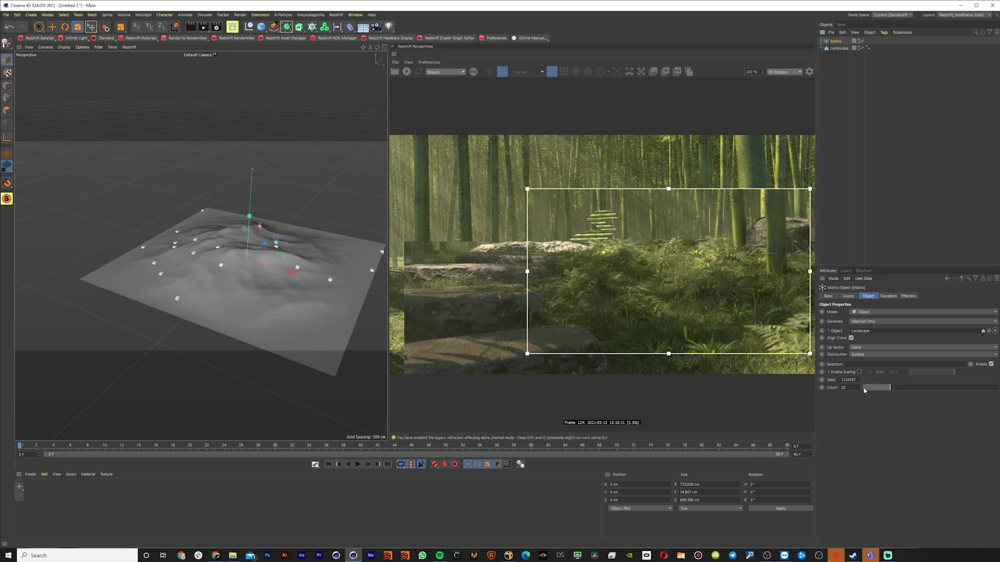
# Step: Raise the Matrix object's count to 111500
pyautogui.moveTo(908, 346); pyautogui.dragTo(923, 234)
pyautogui.moveTo(883, 204); pyautogui.dragTo(922, 3)
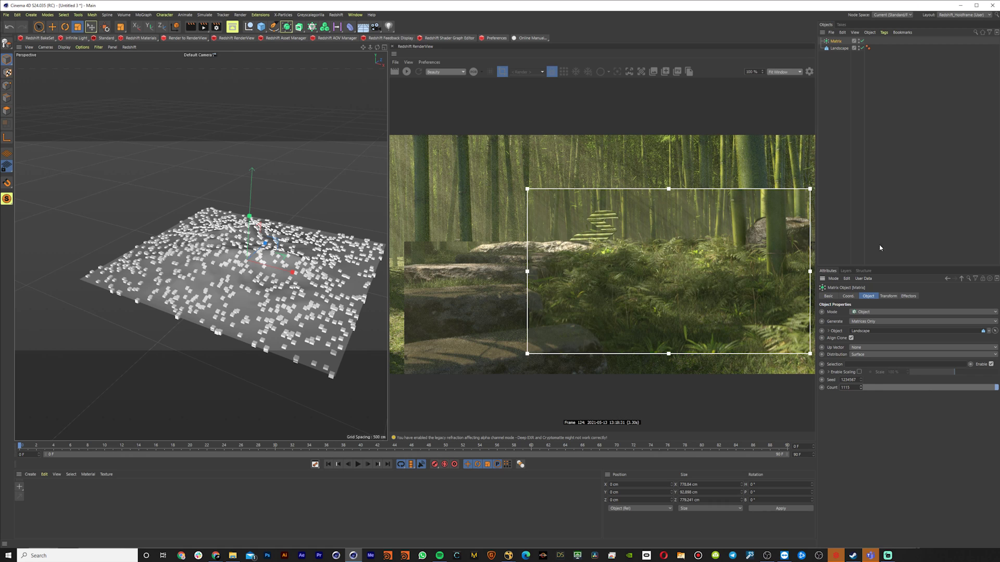
pyautogui.write('0')
pyautogui.press('Return')
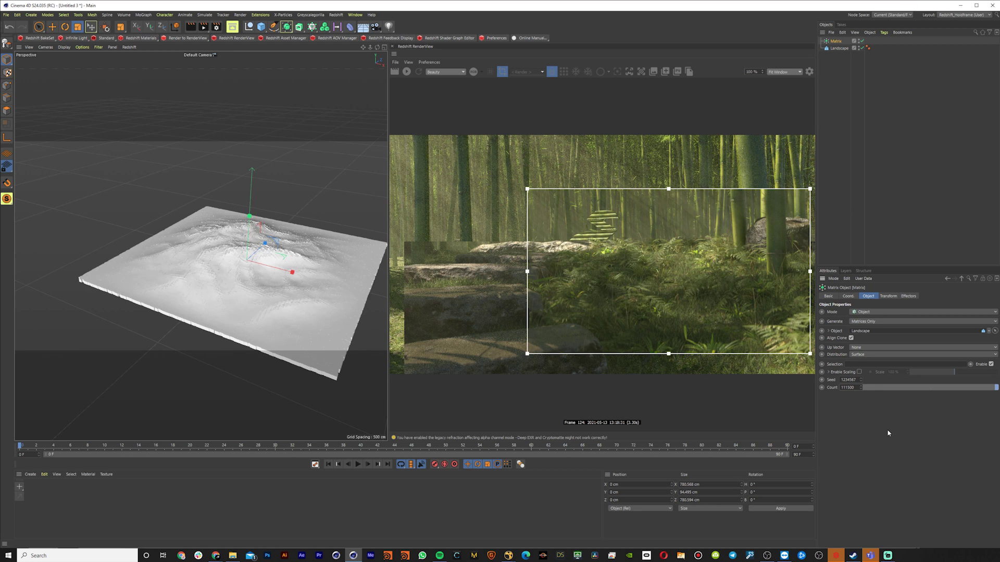
# Step: Raise the Matrix count to 1115000 and inspect the dense matrices on the landscape up close
pyautogui.keyDown('alt'); pyautogui.moveTo(229, 310); pyautogui.dragTo(310, 277); pyautogui.keyUp('alt')
pyautogui.scroll(6, 299, 280)
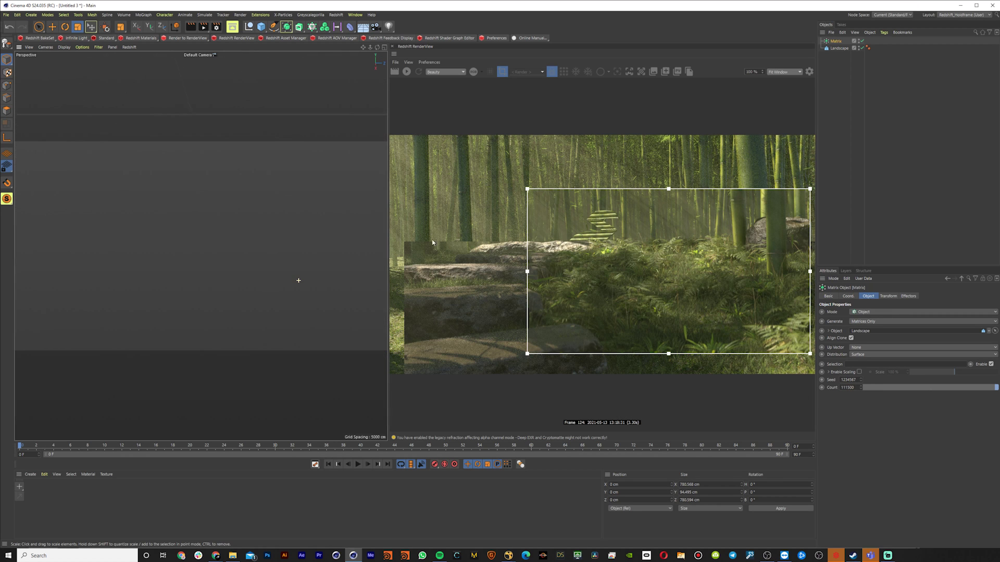
pyautogui.scroll(-5, 300, 280)
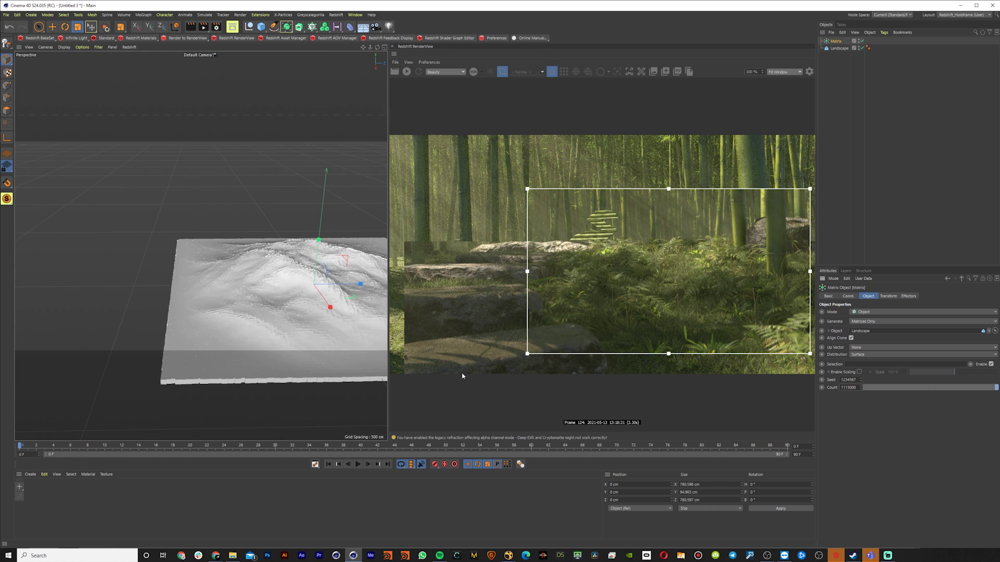
pyautogui.scroll(5, 311, 320)
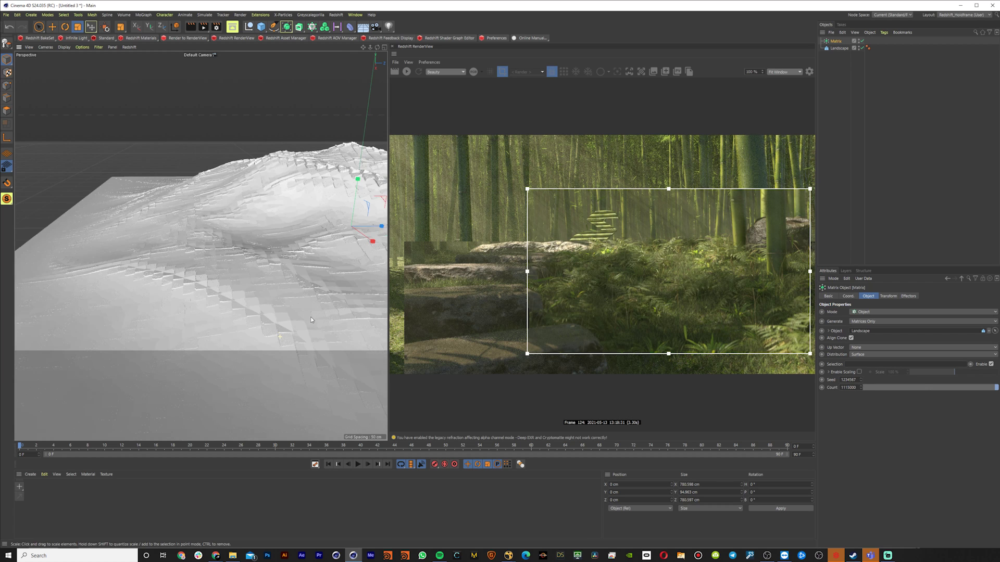
pyautogui.scroll(-2, 301, 326)
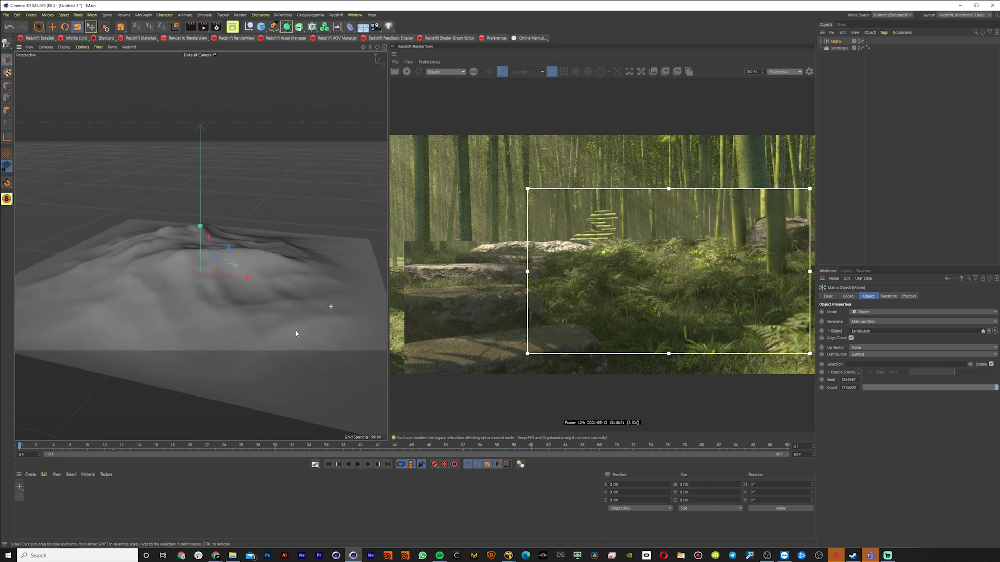
# Step: Set the Matrix object's count to 100000
pyautogui.keyDown('alt'); pyautogui.moveTo(297, 333); pyautogui.dragTo(319, 297); pyautogui.keyUp('alt')
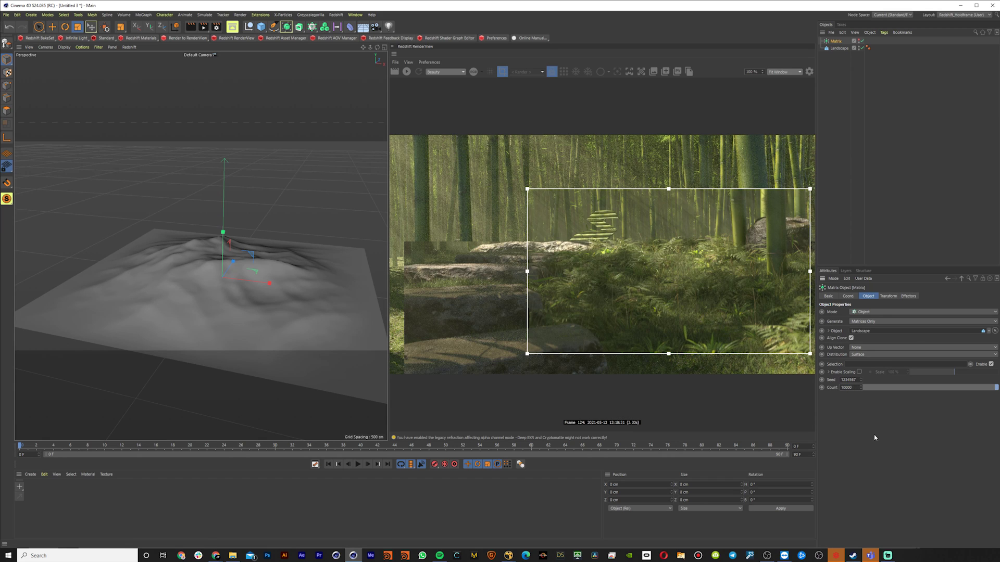
pyautogui.hotkey('ctrl', 'z')
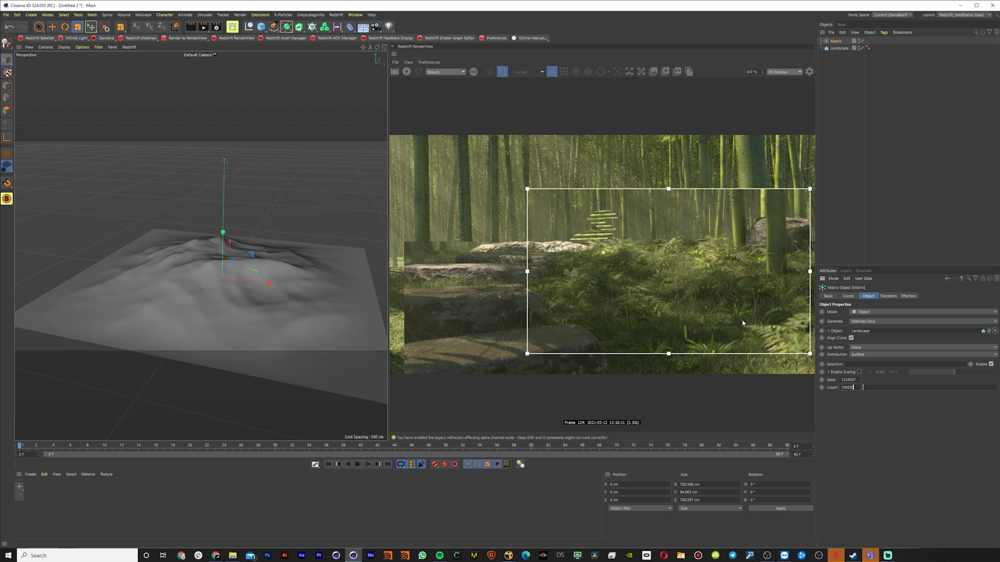
pyautogui.press('Return')
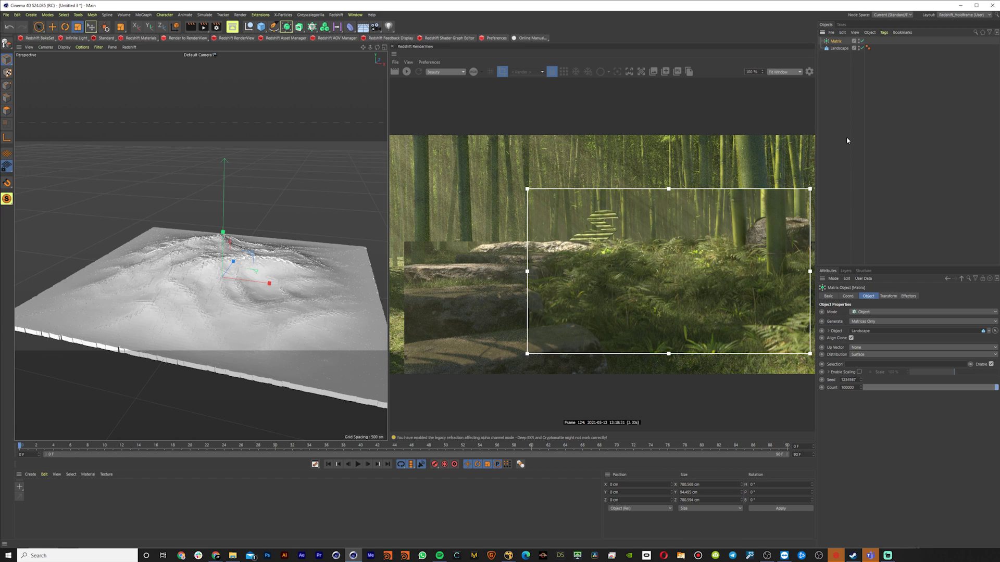
# Step: Set the Matrix object's X, Y and Z scale coordinates to 0.1
pyautogui.click(849, 295)
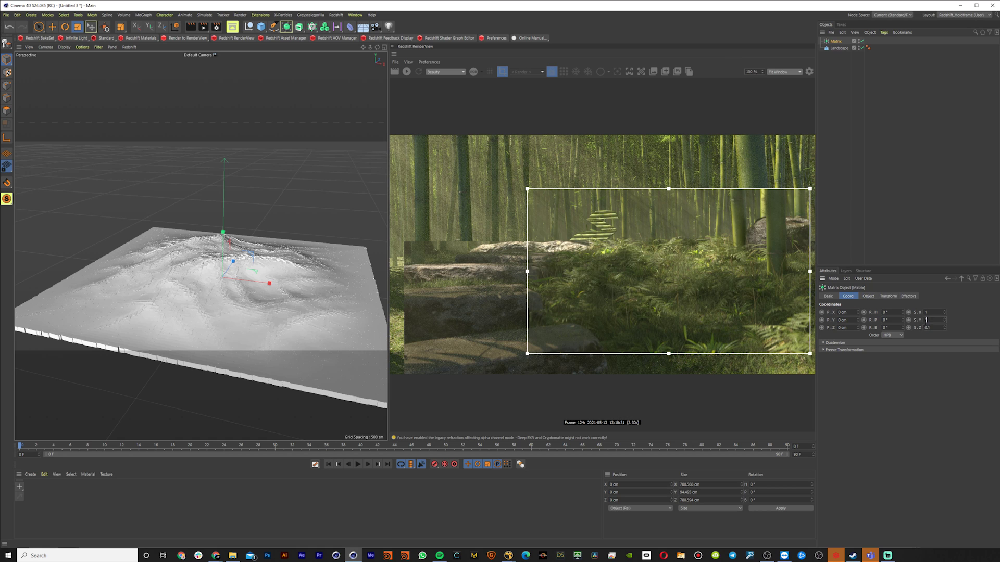
pyautogui.doubleClick(926, 319)
pyautogui.write('0.1')
pyautogui.doubleClick(926, 313)
pyautogui.write('0.1')
pyautogui.press('Return')
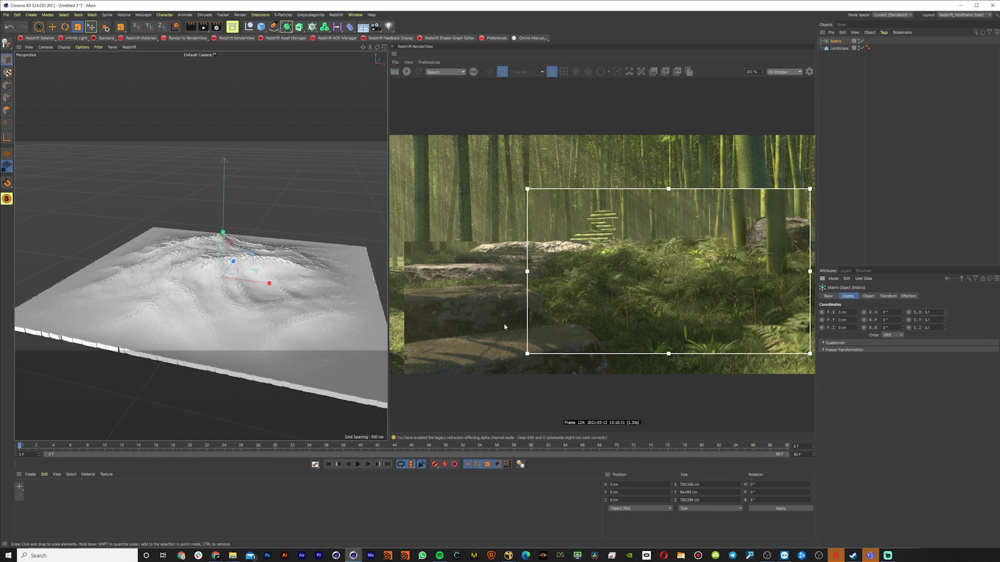
# Step: Set the Matrix object's X, Y and Z scale coordinates to 0.01 and disable the Matrix
pyautogui.keyDown('alt'); pyautogui.moveTo(274, 309); pyautogui.dragTo(329, 306, button='right'); pyautogui.keyUp('alt')
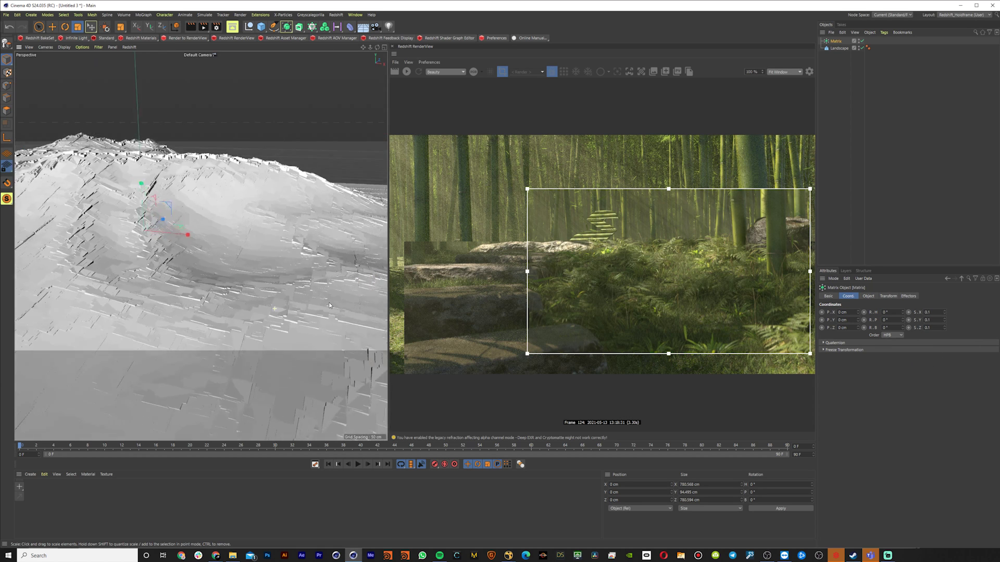
pyautogui.keyDown('alt'); pyautogui.moveTo(329, 306); pyautogui.dragTo(285, 338); pyautogui.keyUp('alt')
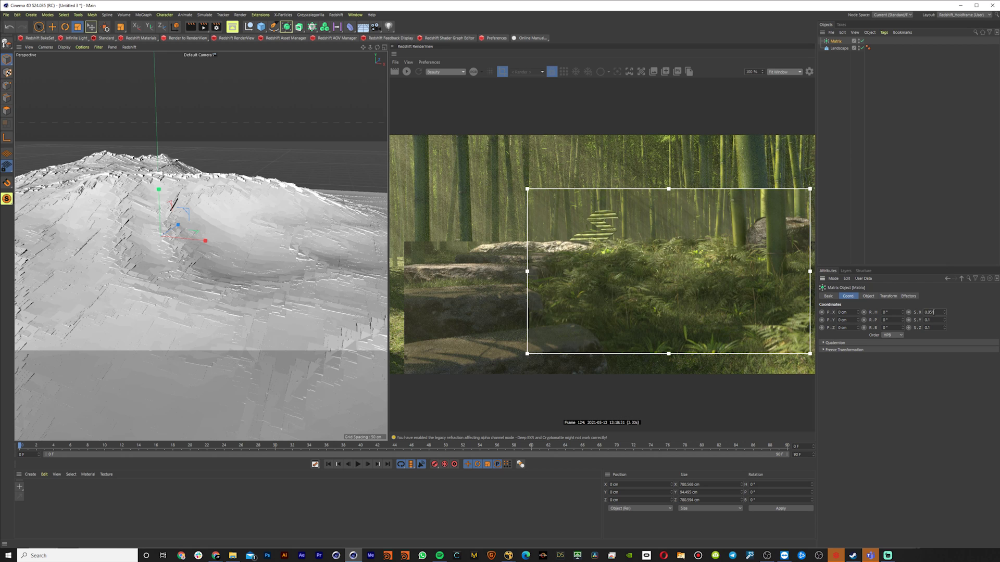
pyautogui.press('Tab')
pyautogui.write('0.01')
pyautogui.press('Tab')
pyautogui.write('0.01')
pyautogui.press('Return')
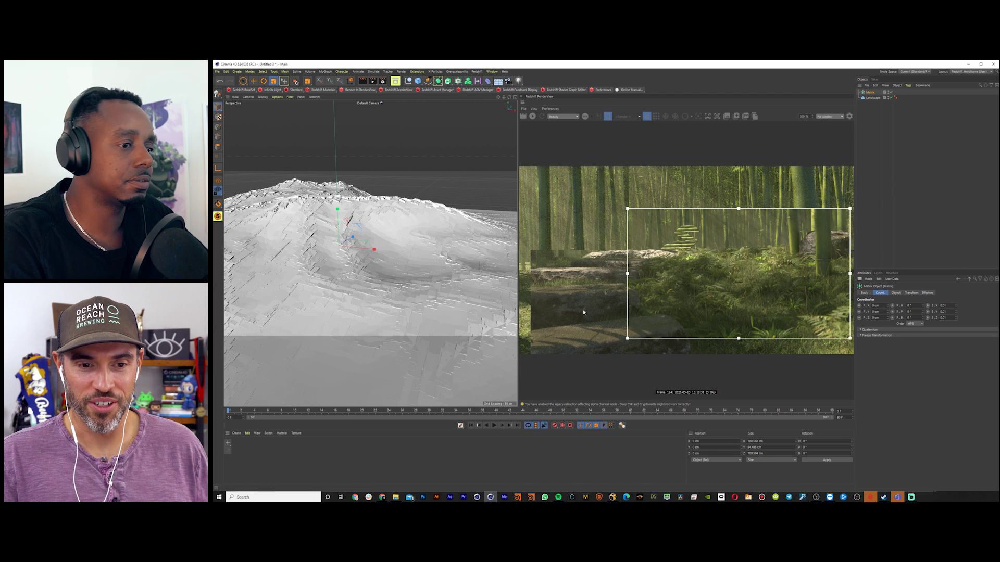
pyautogui.click(890, 93)
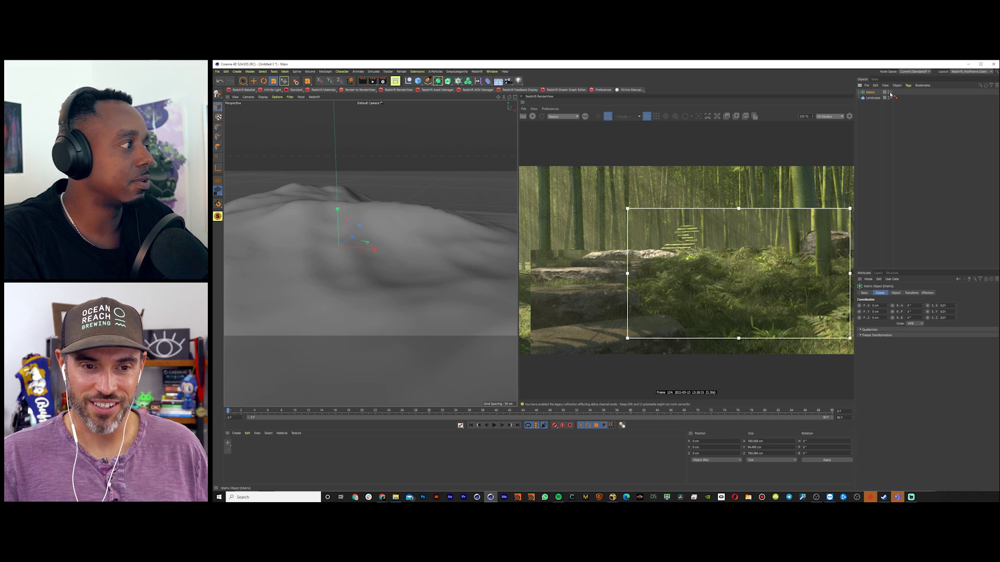
# Step: Re-enable the Matrix object and set its X, Y and Z scale coordinates back to 1
pyautogui.click(890, 94)
pyautogui.keyDown('alt'); pyautogui.moveTo(451, 333); pyautogui.dragTo(434, 348, button='right'); pyautogui.keyUp('alt')
pyautogui.scroll(-10, 434, 349)
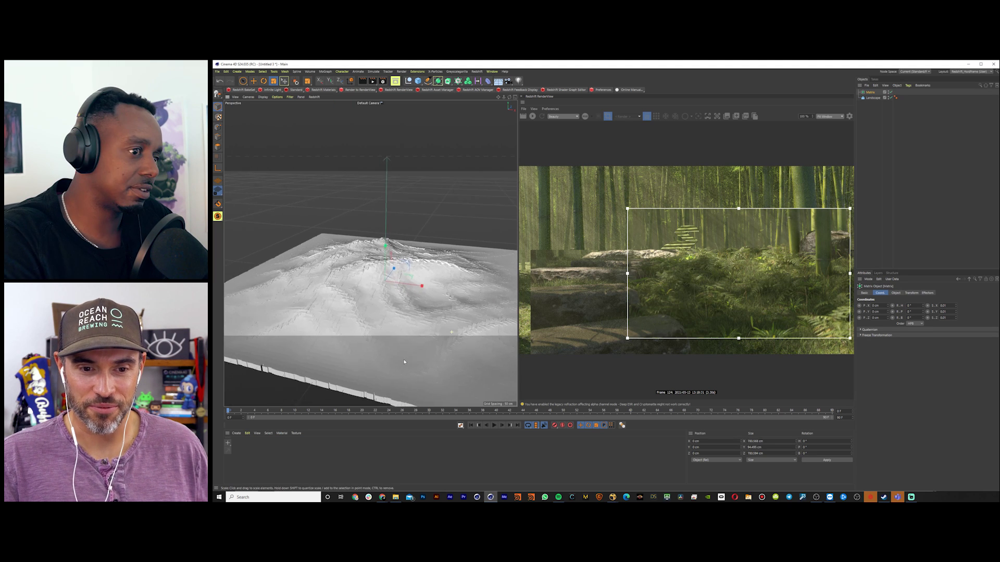
pyautogui.write('1')
pyautogui.press('Tab')
pyautogui.write('1')
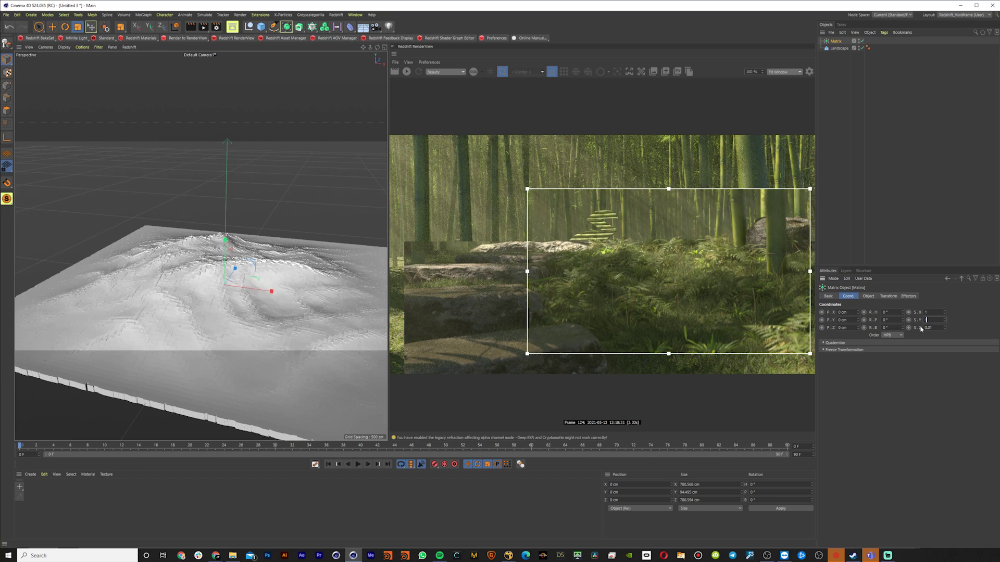
pyautogui.press('Tab')
pyautogui.write('1')
# Step: Set the Matrix clones' X, Y and Z transform scale to 0.1 and check their size on the landscape
pyautogui.click(889, 296)
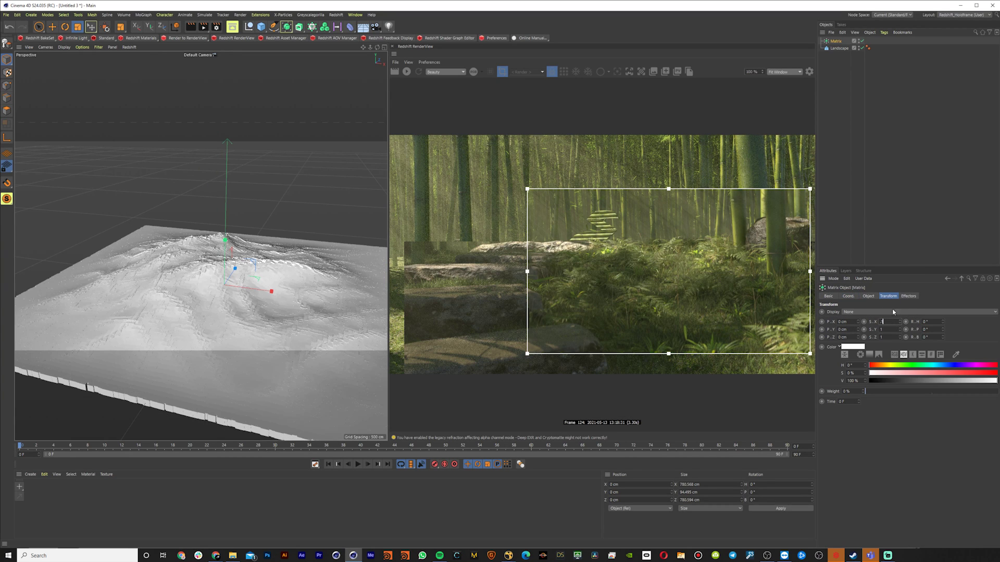
pyautogui.hotkey('alt', 'Return')
pyautogui.moveTo(277, 321)
pyautogui.keyDown('alt'); pyautogui.mouseDown(button='right')
pyautogui.moveTo(344, 306)
pyautogui.moveTo(271, 320)
pyautogui.mouseUp(button='right'); pyautogui.keyUp('alt')
pyautogui.keyDown('alt'); pyautogui.moveTo(271, 320); pyautogui.dragTo(219, 308); pyautogui.keyUp('alt')
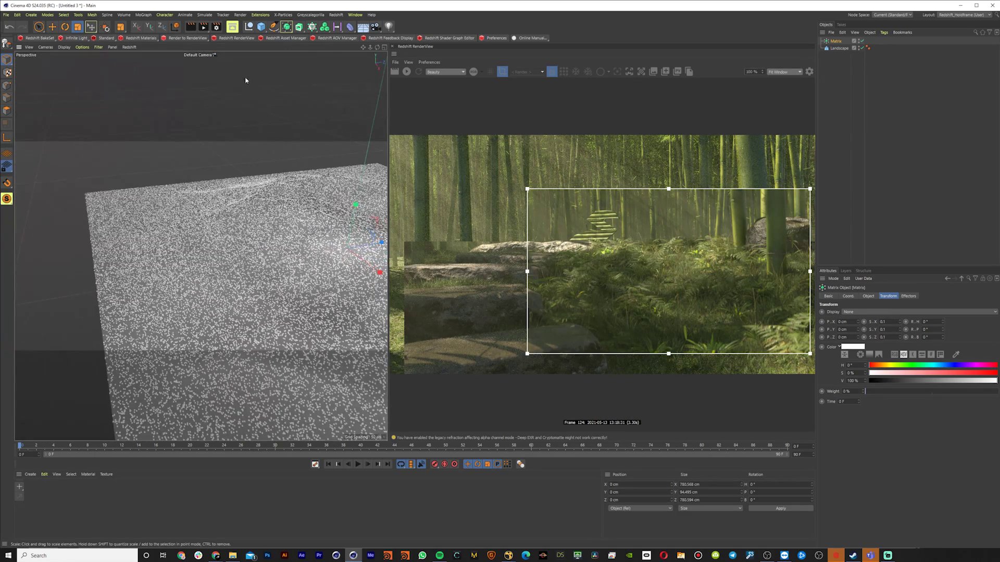
# Step: Search the asset library for "male", add the Female - Clothed model to the scene and delete its duplicate copy
pyautogui.moveTo(315, 32); pyautogui.dragTo(294, 78)
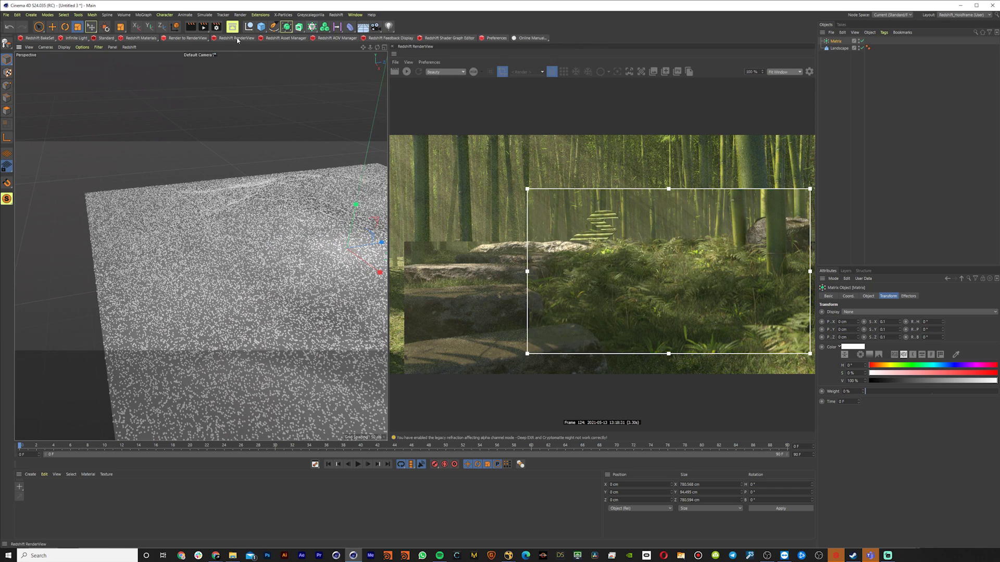
pyautogui.click(234, 31)
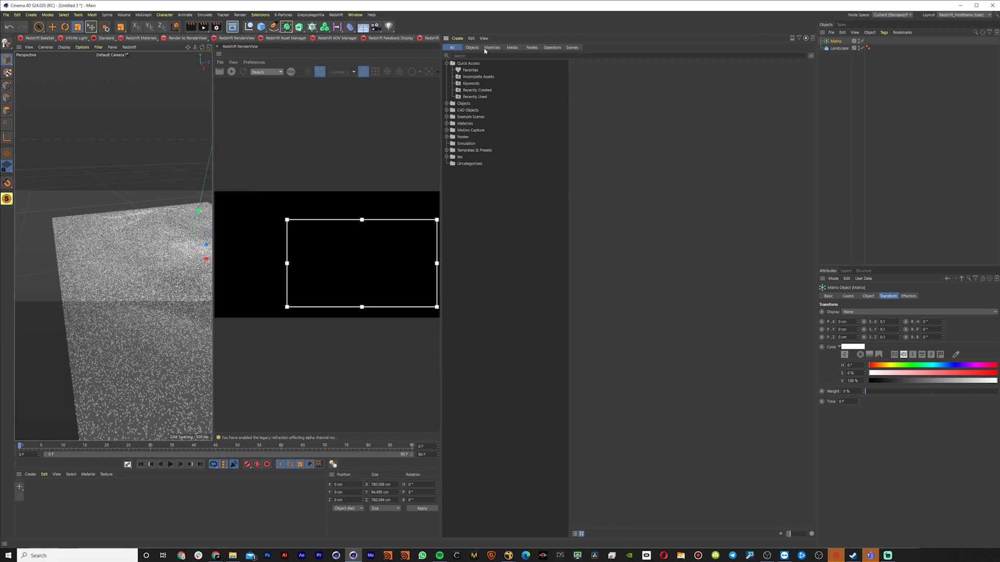
pyautogui.write('male')
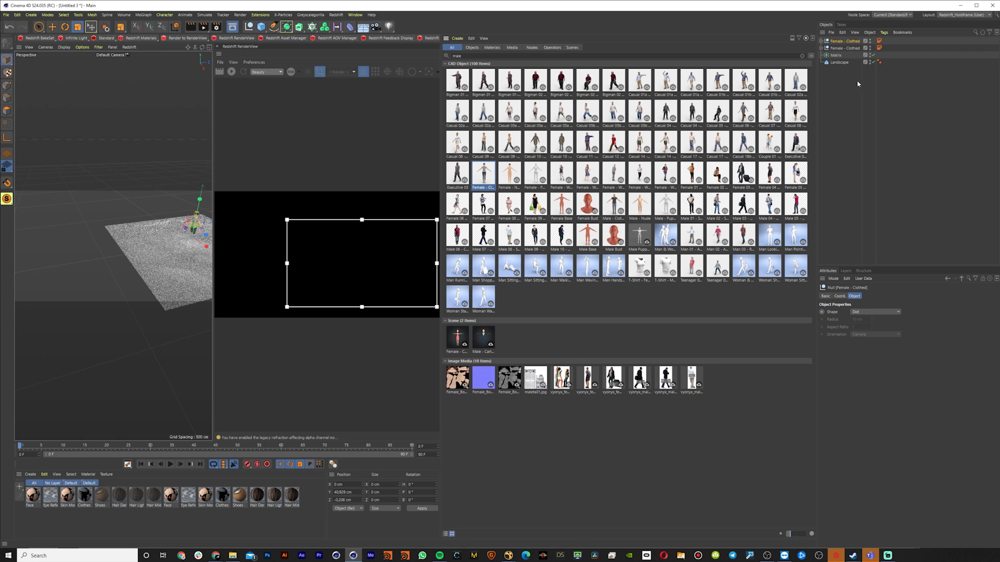
pyautogui.click(858, 84)
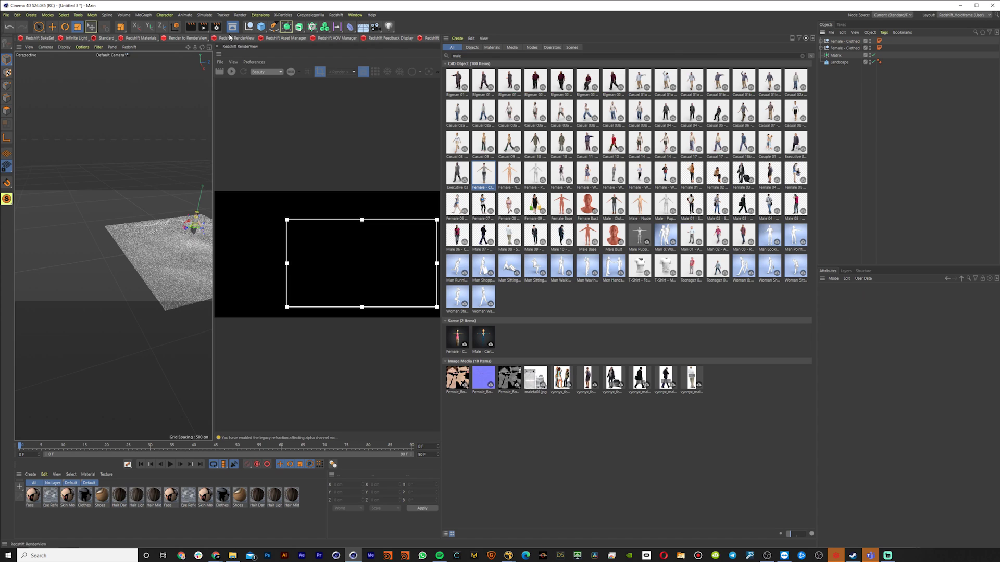
pyautogui.click(232, 27)
pyautogui.click(843, 48)
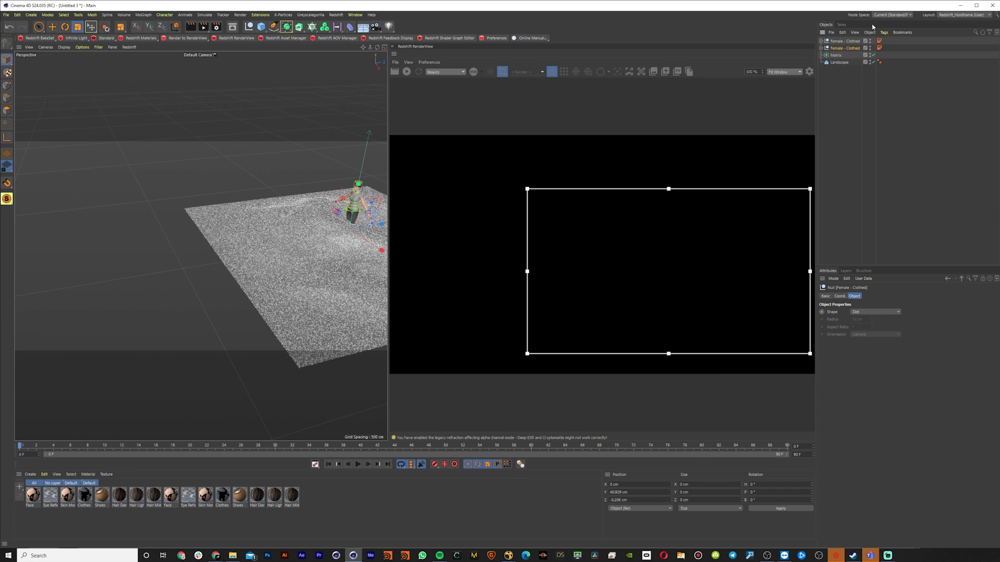
pyautogui.press('Delete')
# Step: Merge the whole Female - Clothed hierarchy with Connect Objects + Delete and remove the leftover spline object
pyautogui.click(821, 41)
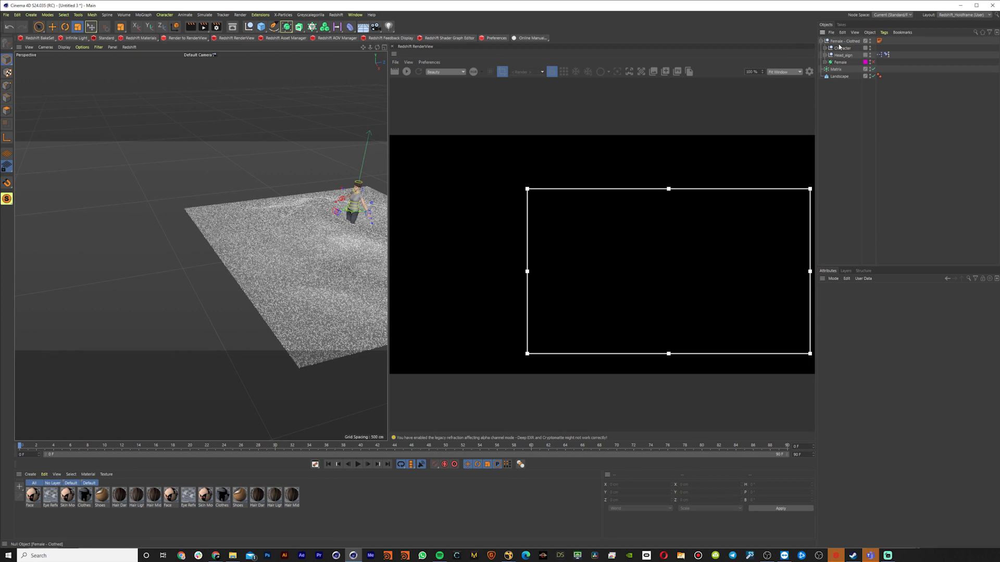
pyautogui.middleClick(844, 41)
pyautogui.rightClick(847, 43)
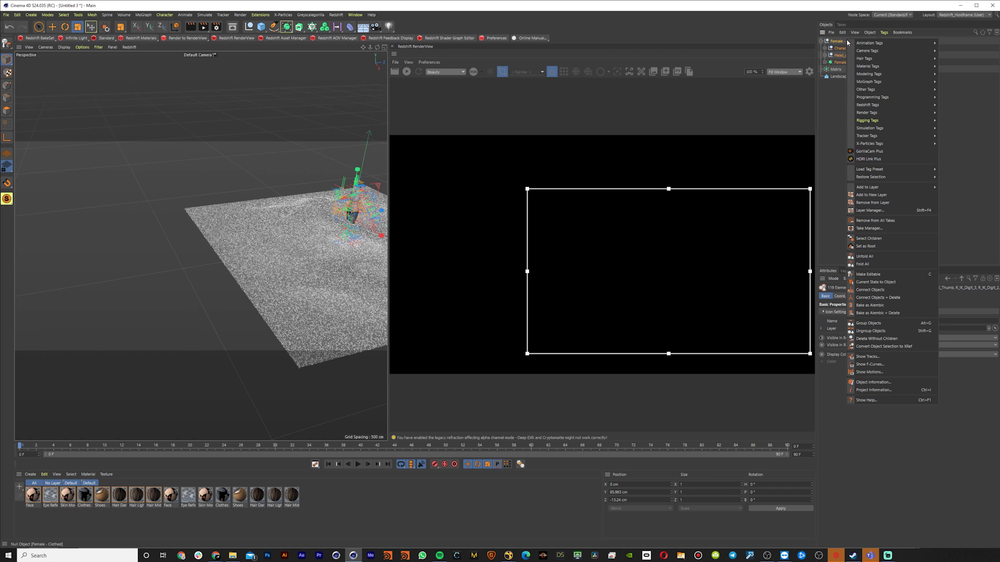
pyautogui.click(908, 299)
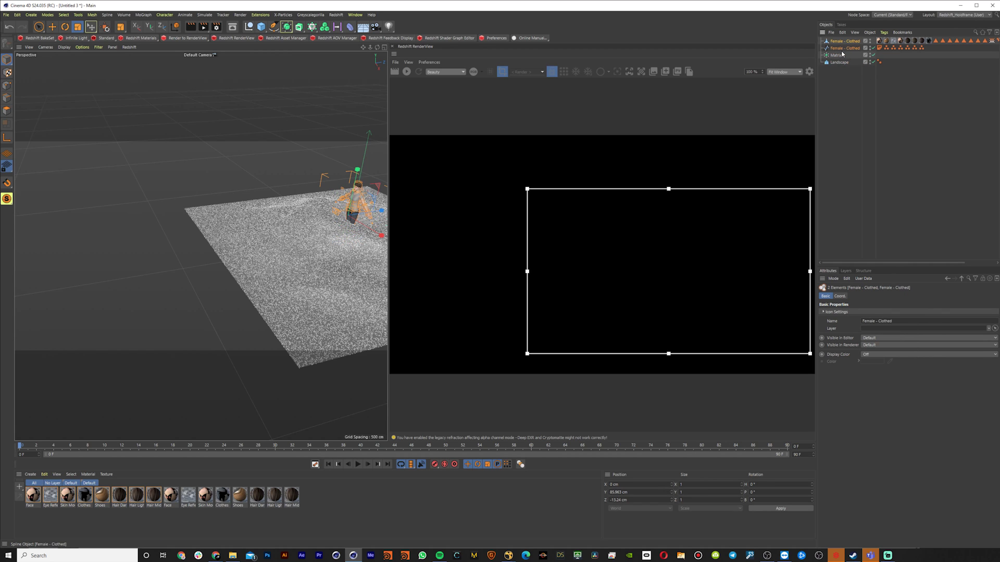
pyautogui.click(851, 50)
pyautogui.press('Delete')
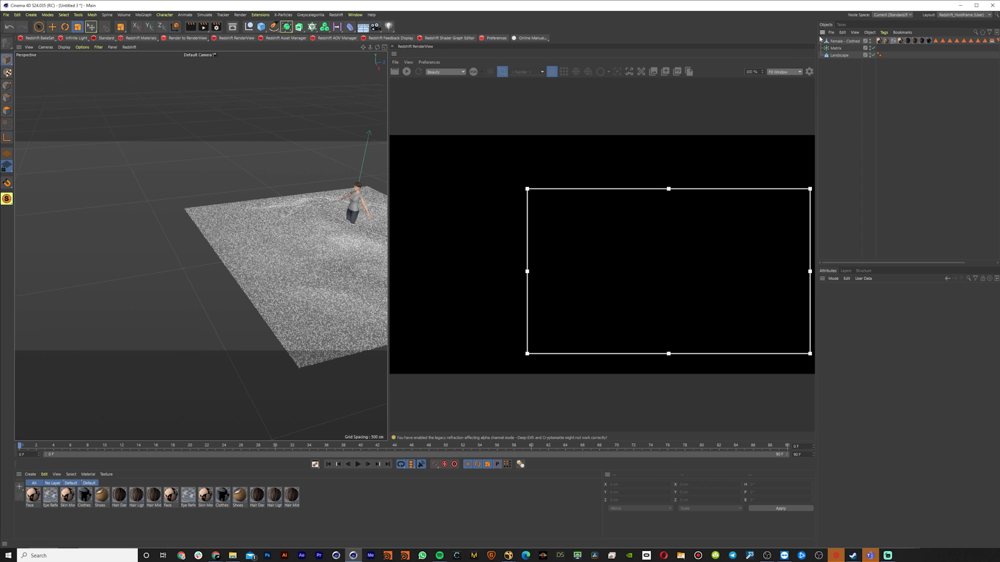
# Step: Scale the Female - Clothed mesh down to about 48 cm tall on the landscape
pyautogui.click(854, 43)
pyautogui.press('t')
pyautogui.moveTo(323, 228); pyautogui.dragTo(278, 277)
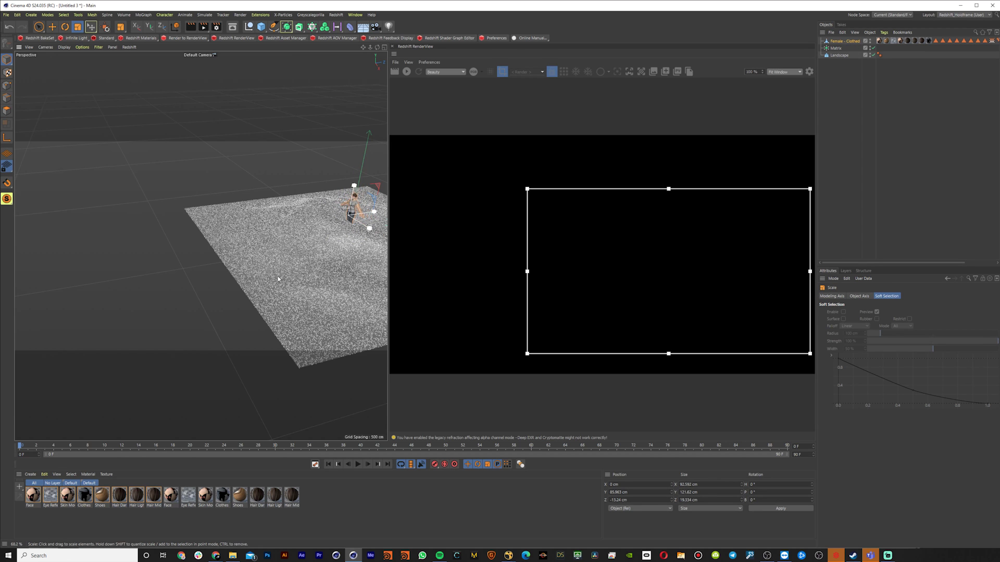
pyautogui.scroll(10, 361, 201)
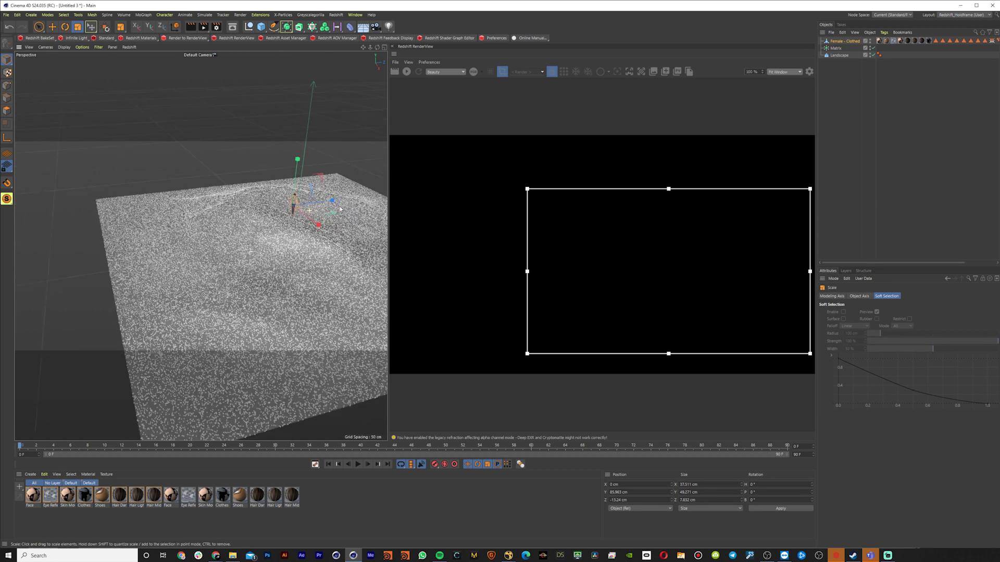
pyautogui.keyDown('alt'); pyautogui.moveTo(361, 201); pyautogui.dragTo(454, 197); pyautogui.keyUp('alt')
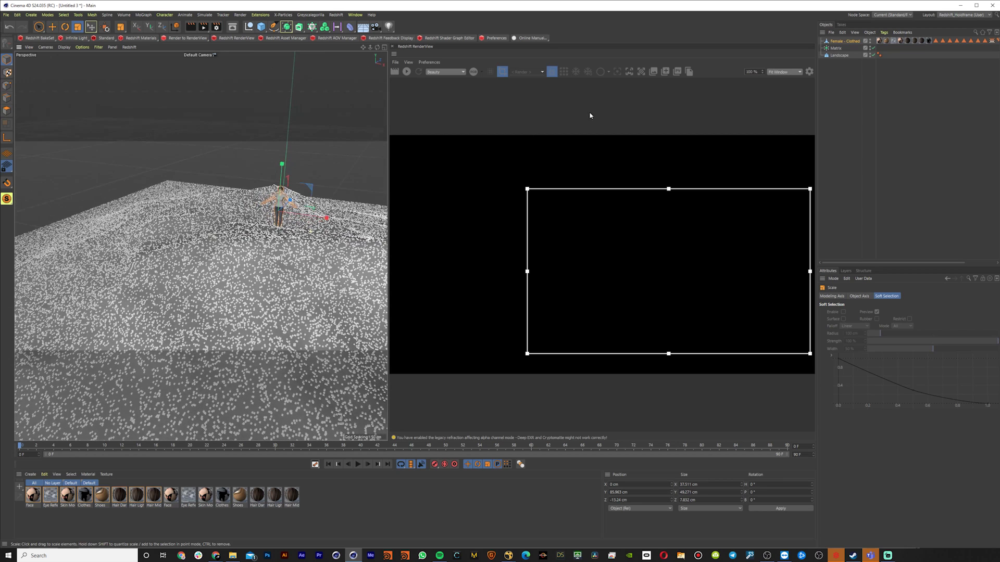
# Step: Add a Redshift Object tag, place it on the Matrix object and show its settings
pyautogui.click(842, 56)
pyautogui.rightClick(843, 57)
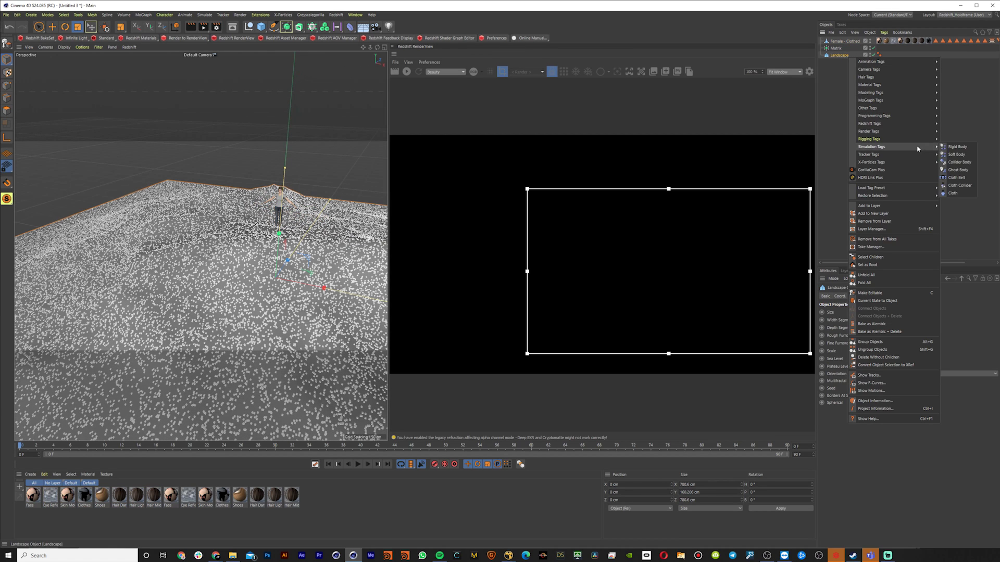
pyautogui.click(949, 132)
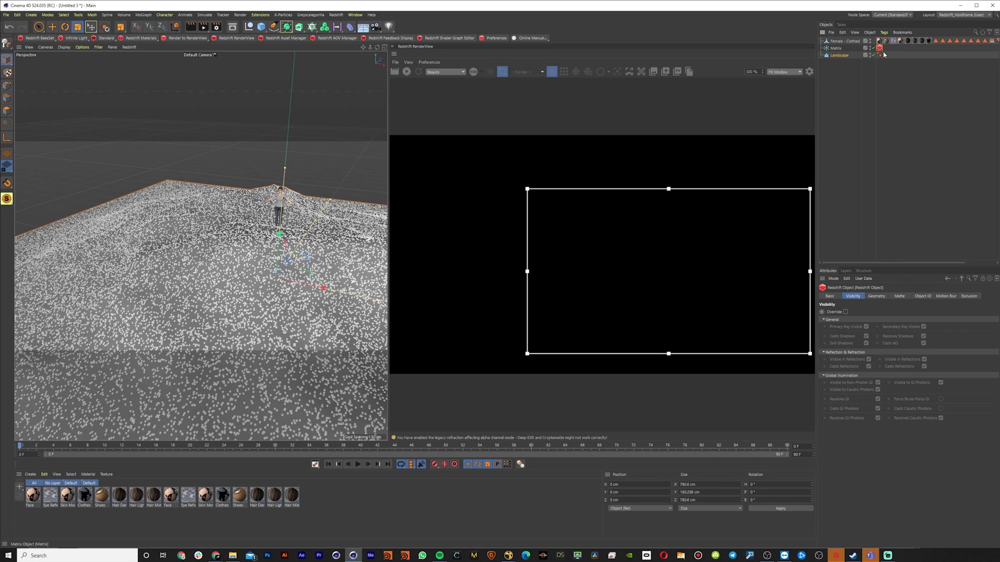
pyautogui.click(880, 48)
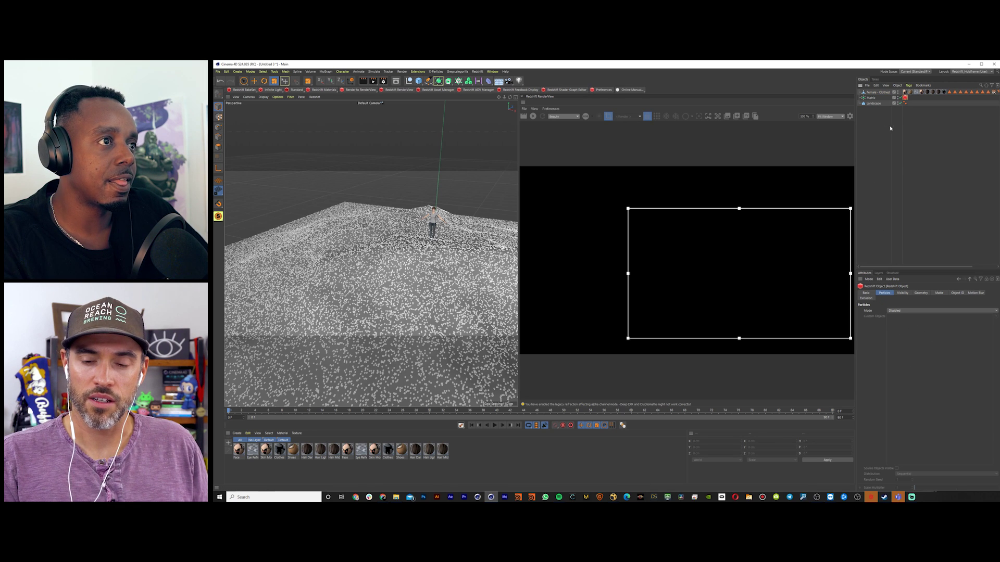
# Step: Set the Redshift tag's particle mode to Custom Objects and assign the Female - Clothed mesh as the custom object
pyautogui.click(907, 310)
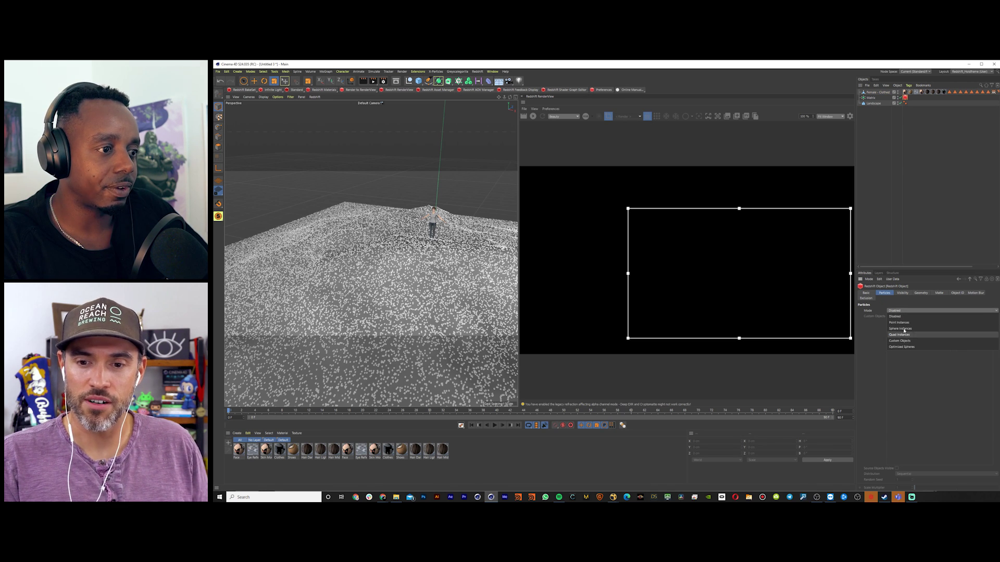
pyautogui.click(881, 215)
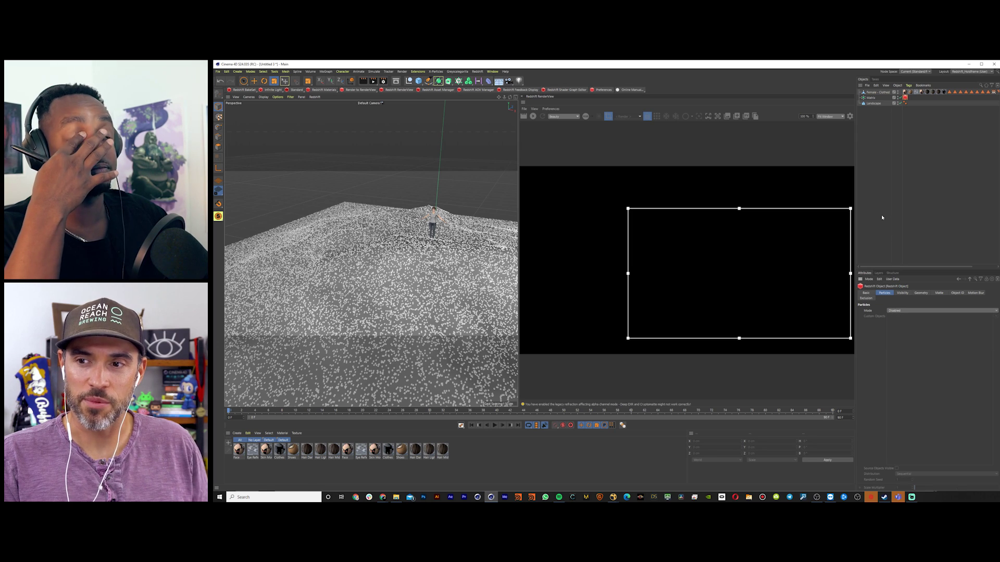
pyautogui.keyDown('alt'); pyautogui.moveTo(451, 209); pyautogui.dragTo(420, 201, button='middle'); pyautogui.keyUp('alt')
pyautogui.keyDown('alt'); pyautogui.moveTo(416, 203); pyautogui.dragTo(442, 210, button='right'); pyautogui.keyUp('alt')
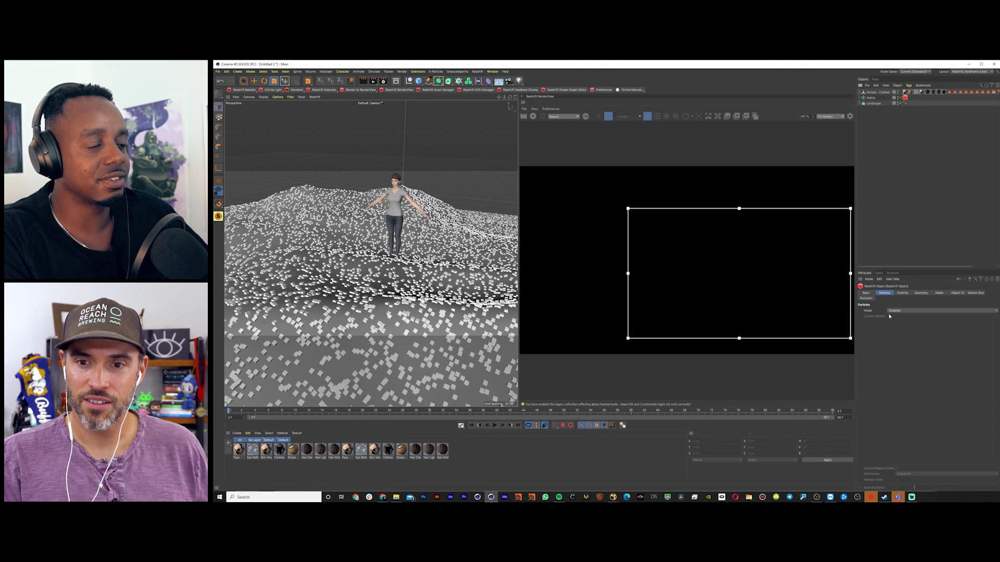
pyautogui.click(909, 310)
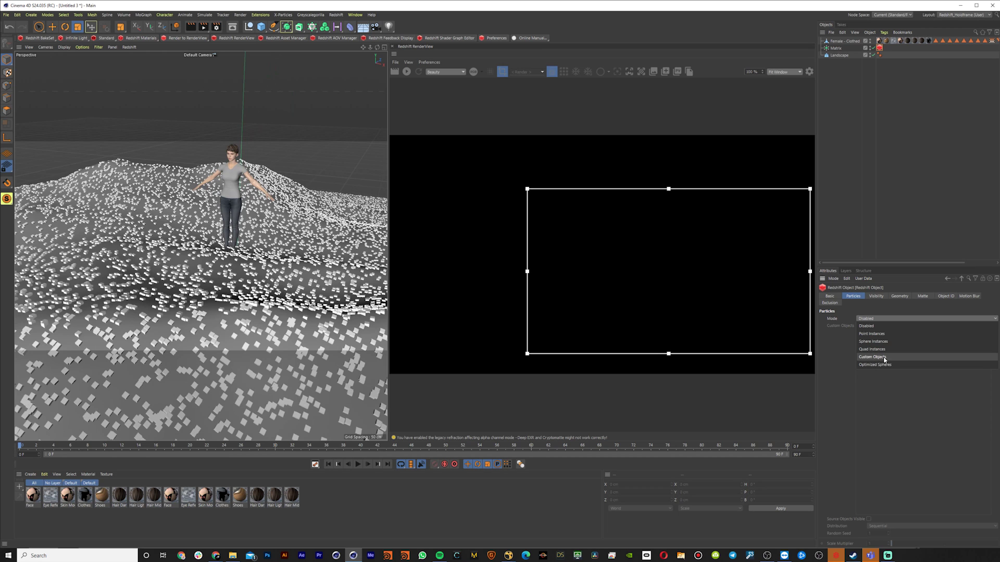
pyautogui.click(879, 357)
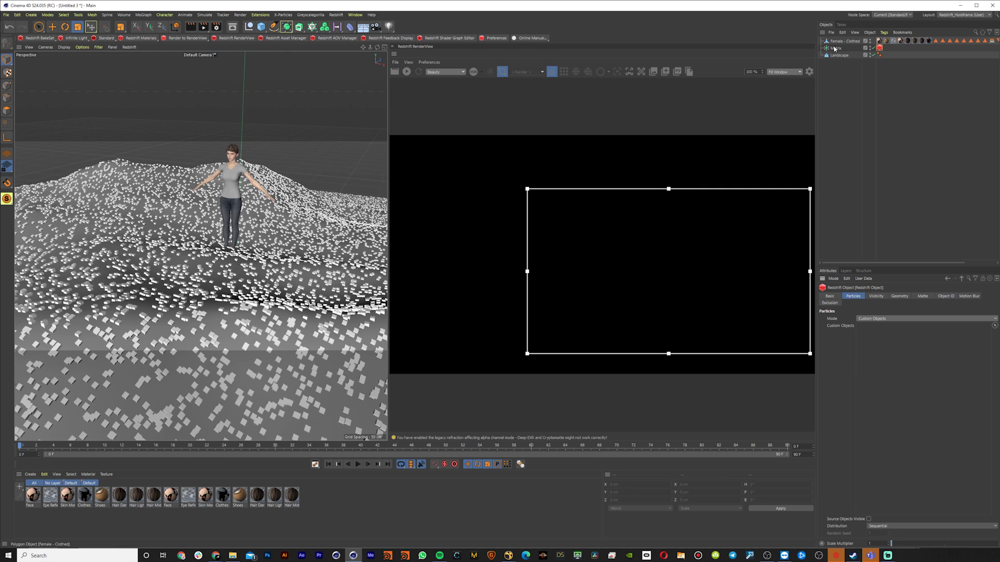
pyautogui.moveTo(835, 49); pyautogui.dragTo(863, 144)
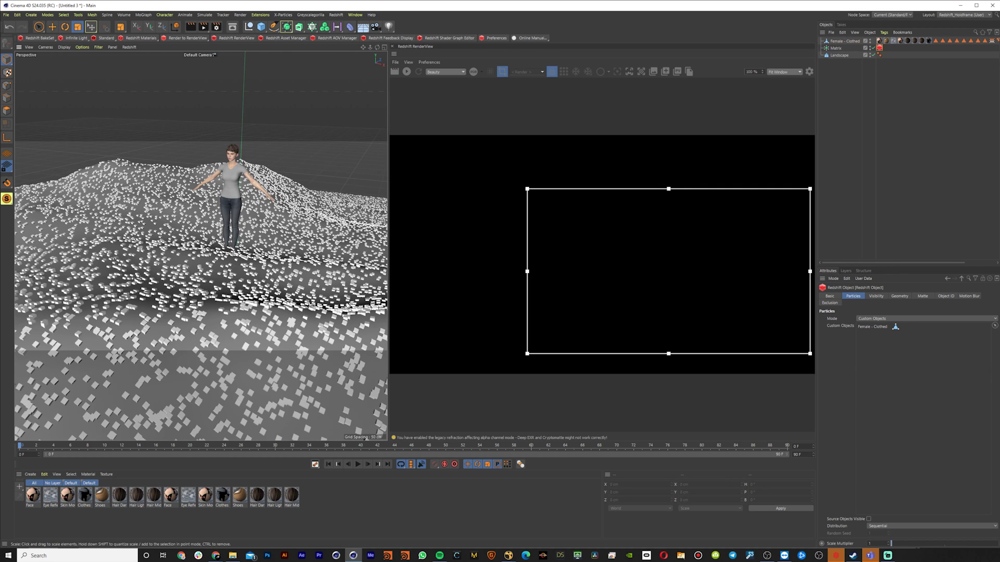
# Step: Frame the whole landscape, start the interactive Redshift render and turn off its render region
pyautogui.scroll(-8, 324, 307)
pyautogui.keyDown('alt'); pyautogui.moveTo(346, 242); pyautogui.dragTo(293, 205, button='middle'); pyautogui.keyUp('alt')
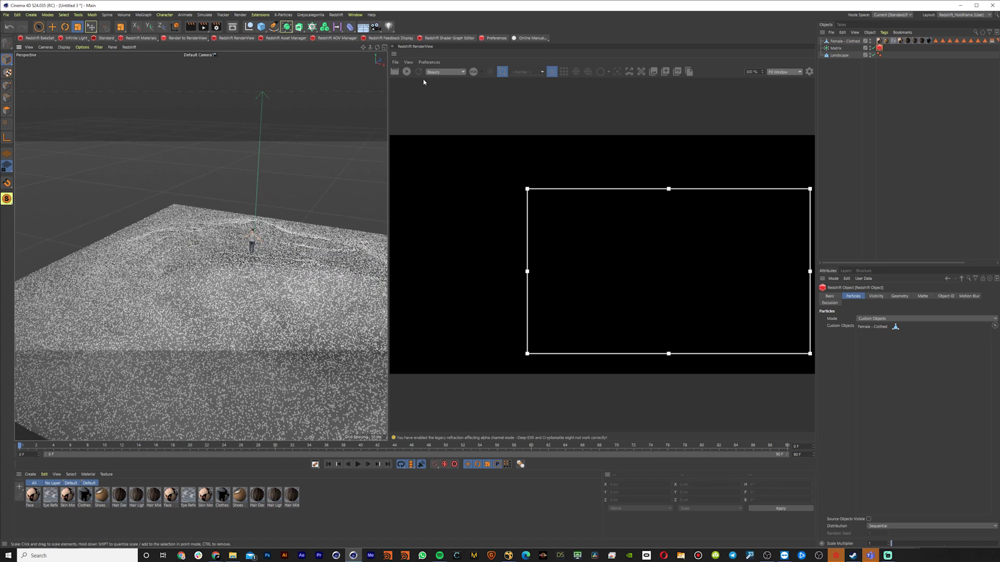
pyautogui.click(407, 71)
pyautogui.click(503, 72)
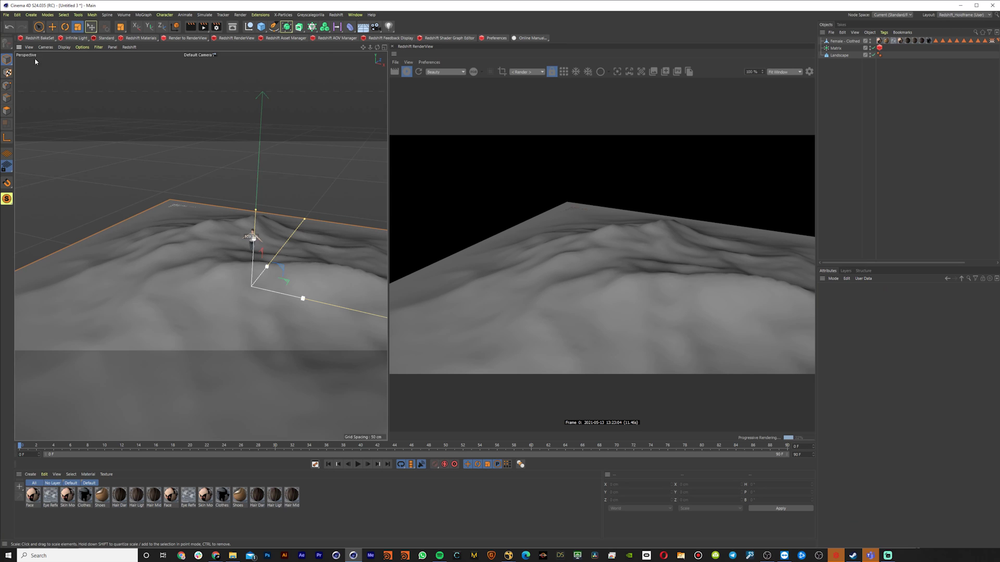
# Step: Undo the last accidental scene changes and inspect the scattered figures up close in the render
pyautogui.click(13, 29)
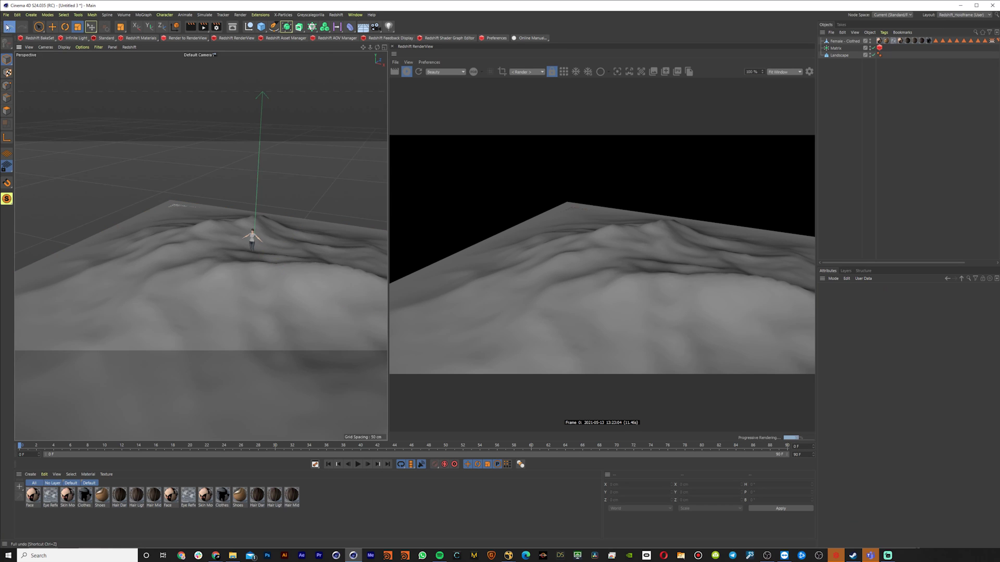
pyautogui.click(8, 27)
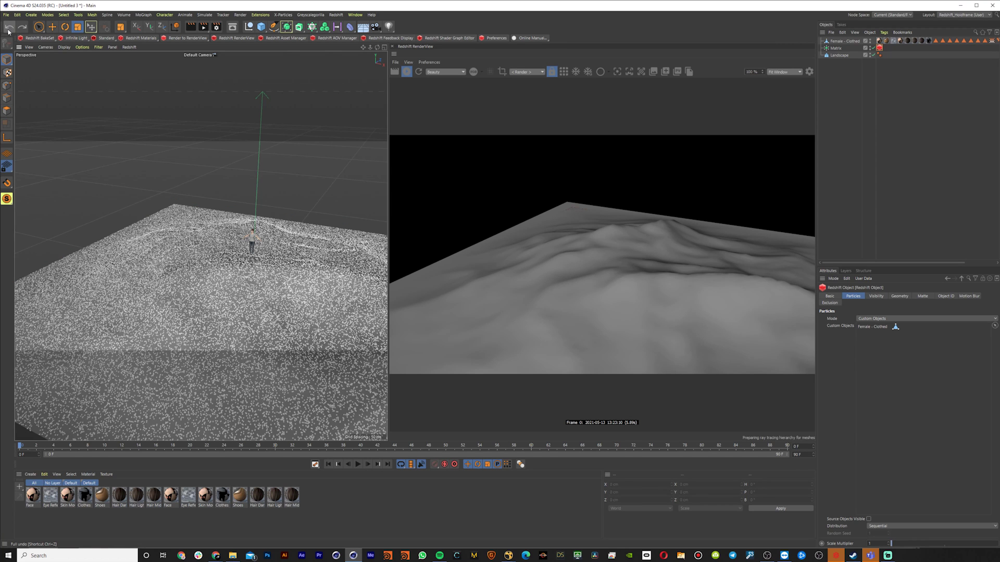
pyautogui.click(845, 155)
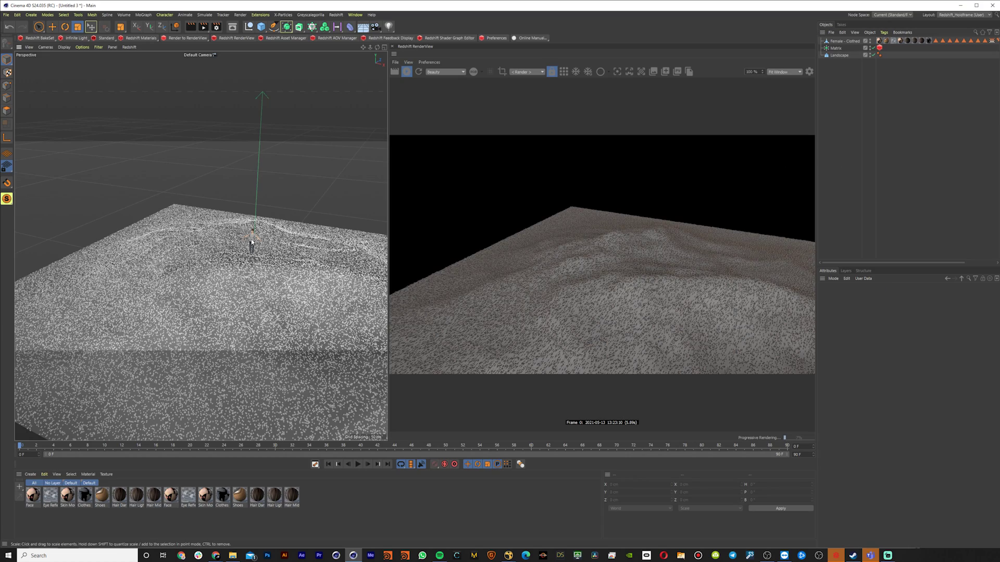
pyautogui.scroll(10, 252, 243)
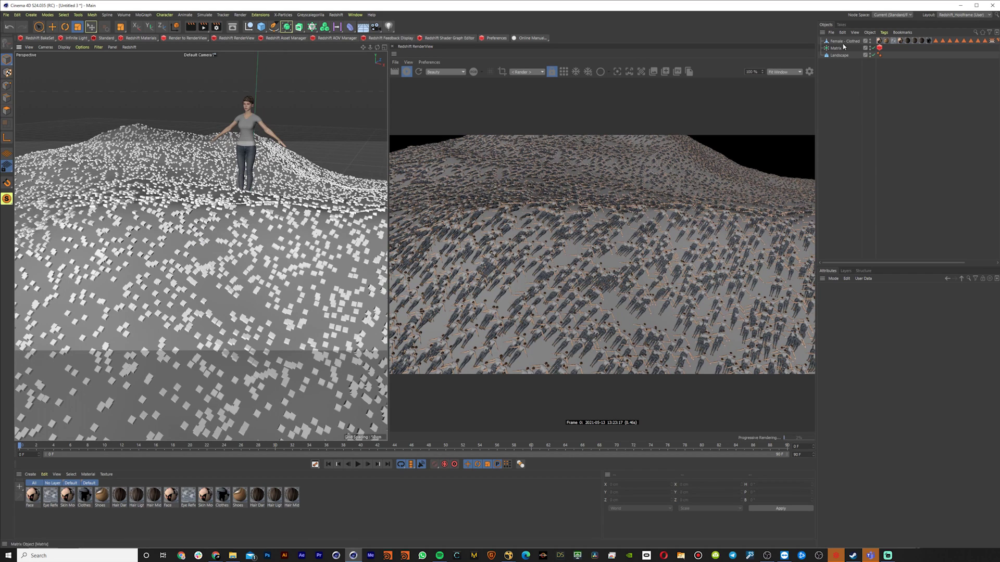
# Step: Rotate only the axis of the Female - Clothed mesh by 90° in pitch
pyautogui.click(844, 41)
pyautogui.press('r')
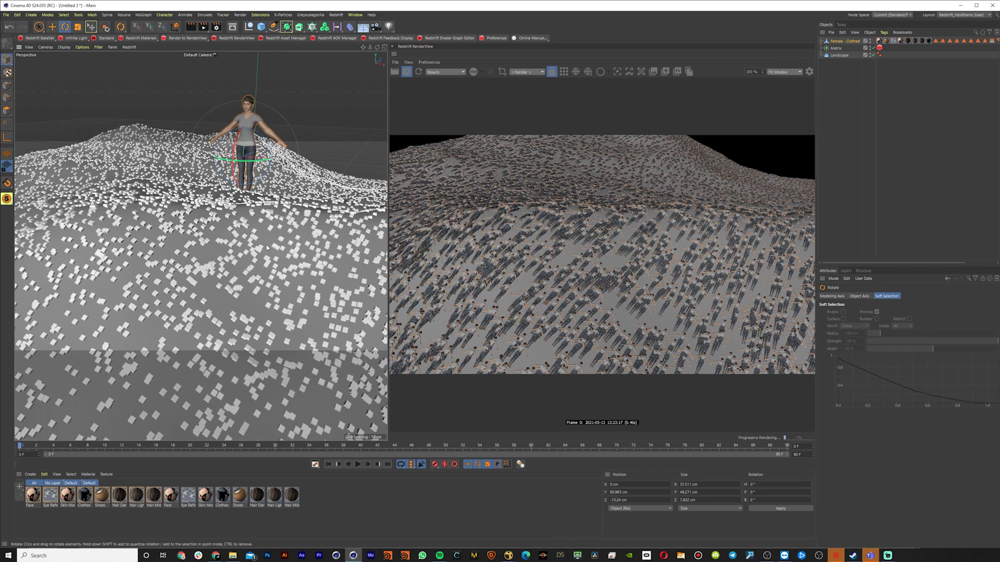
pyautogui.moveTo(265, 244); pyautogui.dragTo(323, 245)
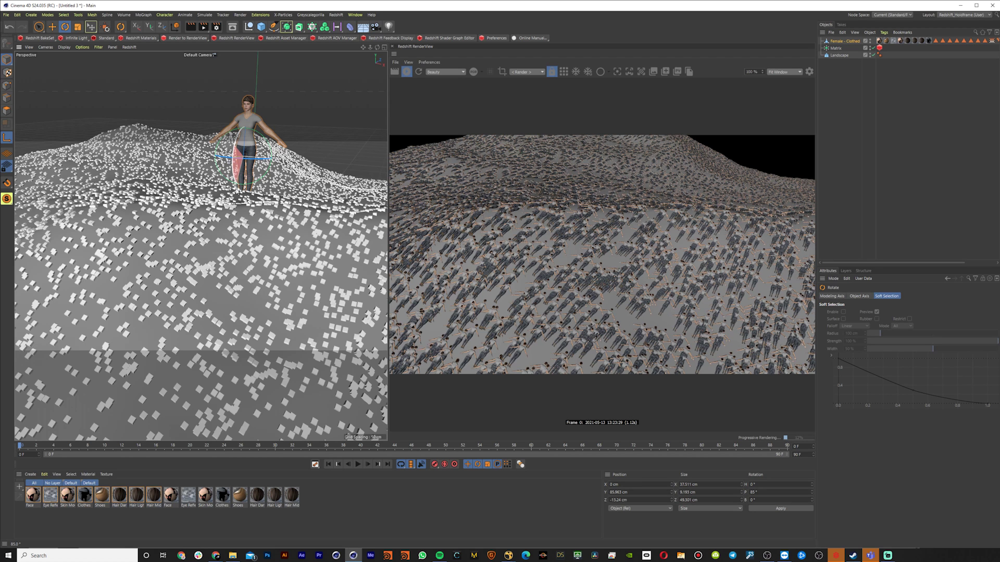
pyautogui.moveTo(237, 192); pyautogui.dragTo(245, 187)
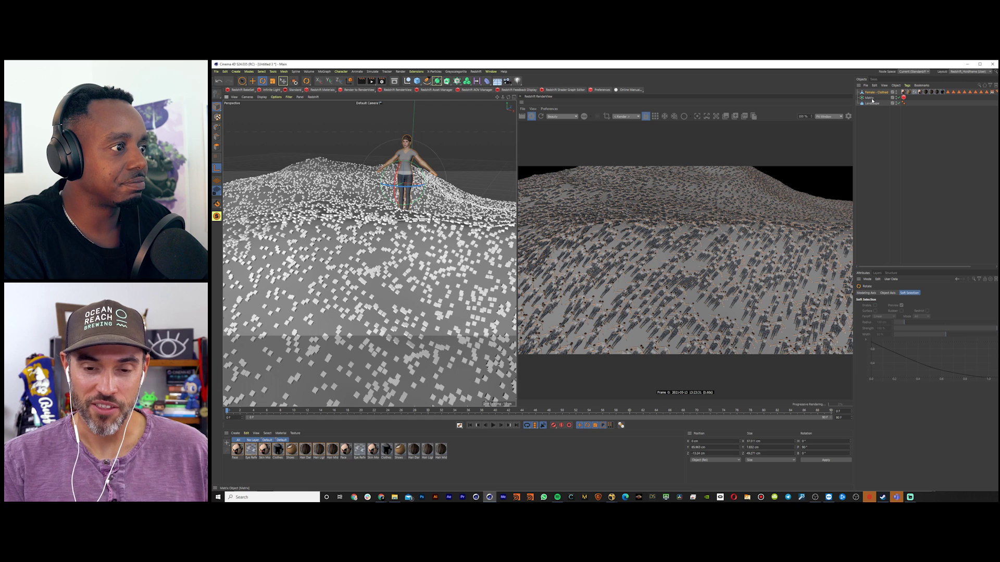
# Step: Set the Matrix object's transform rotation to -90° in pitch and adjust the particle scale multiplier on its Redshift tag
pyautogui.click(836, 47)
pyautogui.doubleClick(943, 318)
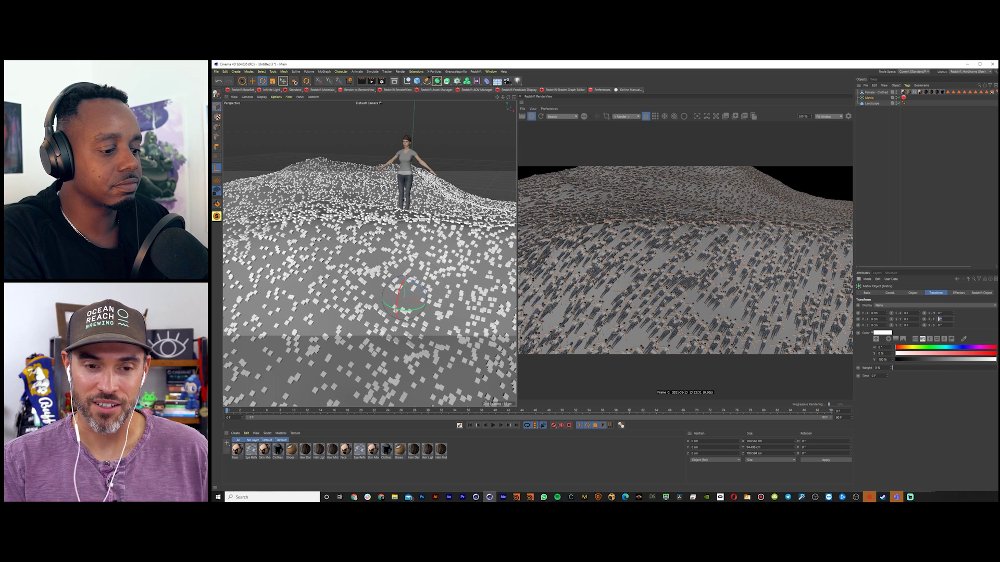
pyautogui.write('90')
pyautogui.press('Return')
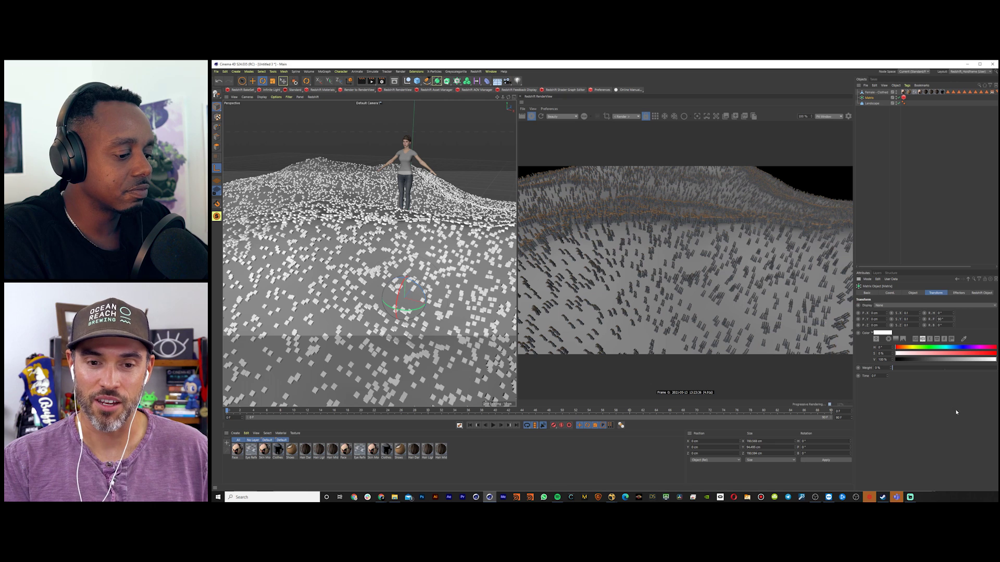
pyautogui.write('-')
pyautogui.press('Return')
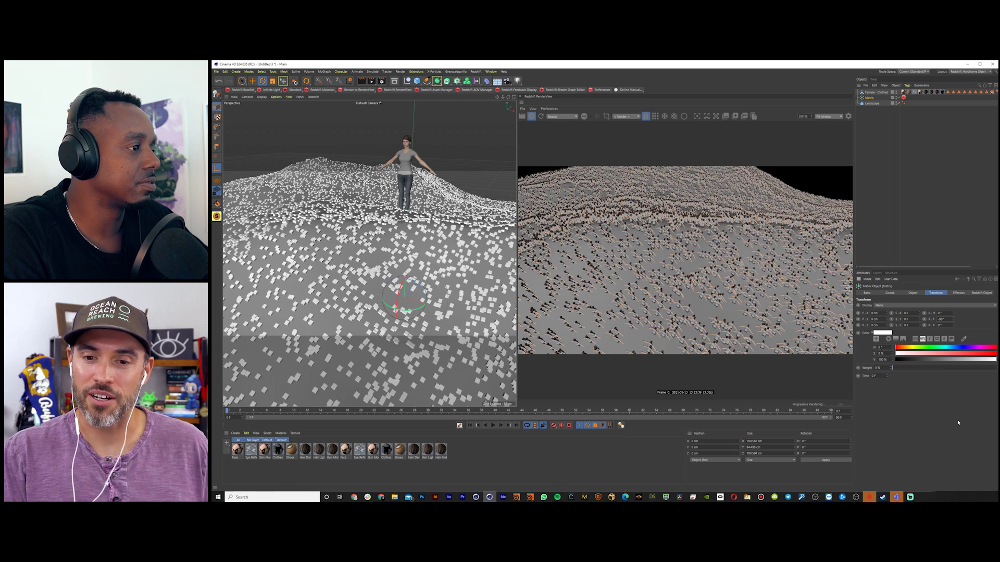
pyautogui.click(904, 98)
pyautogui.moveTo(919, 490); pyautogui.dragTo(918, 489)
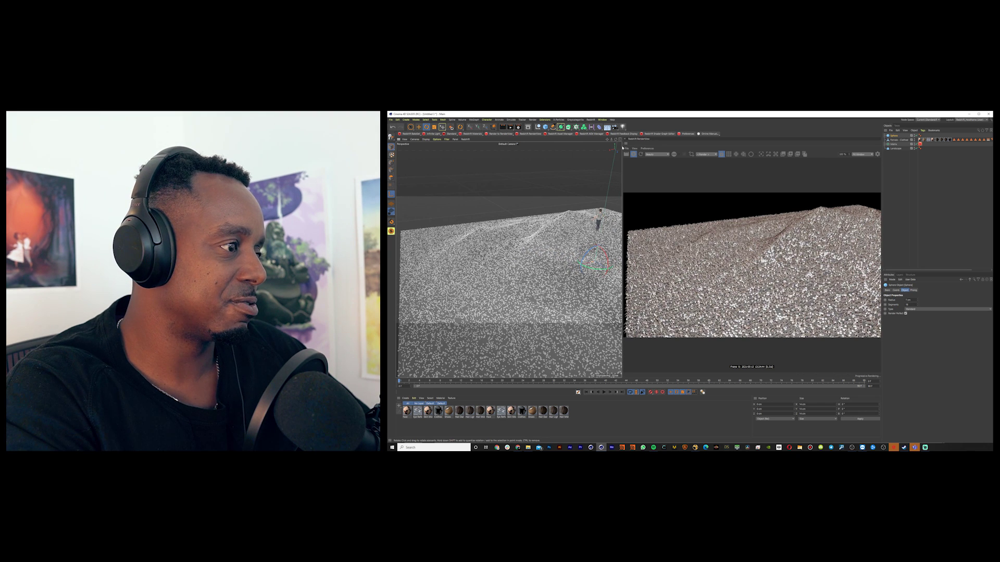
# Step: Change the RenderView's IPR undersampling option and inspect the scattered figures and spheres both up close and from a distance
pyautogui.click(626, 149)
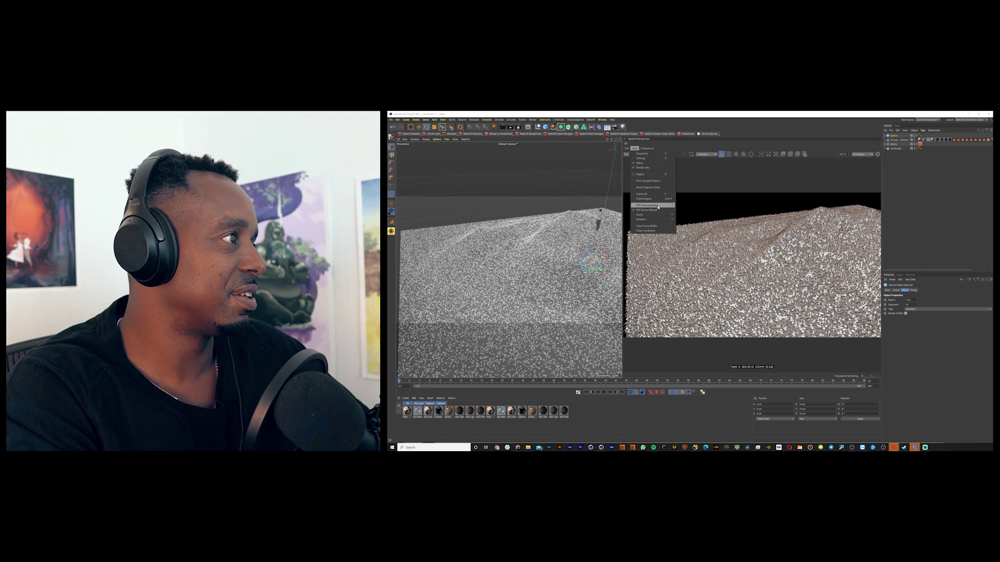
pyautogui.click(679, 215)
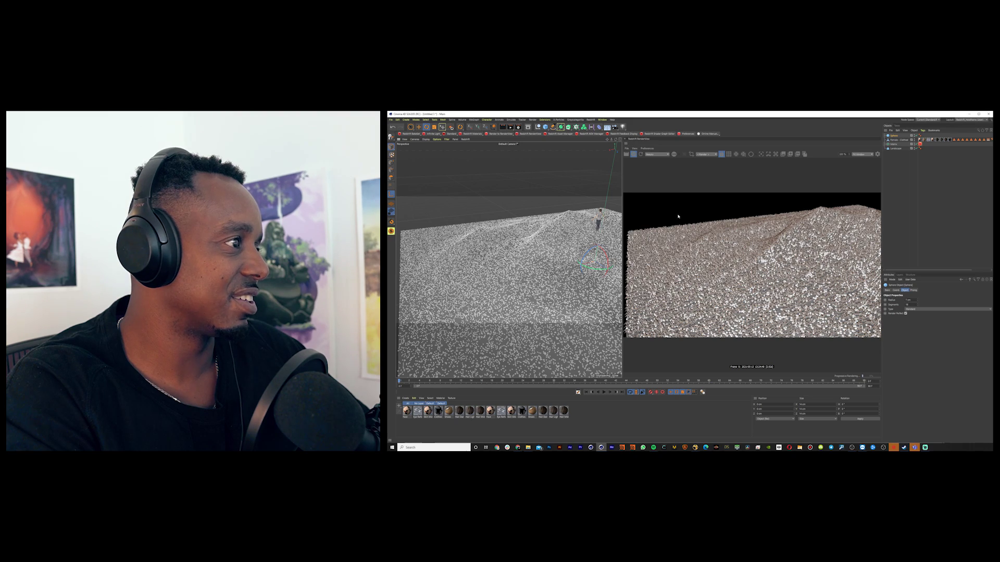
pyautogui.click(635, 149)
pyautogui.moveTo(656, 206)
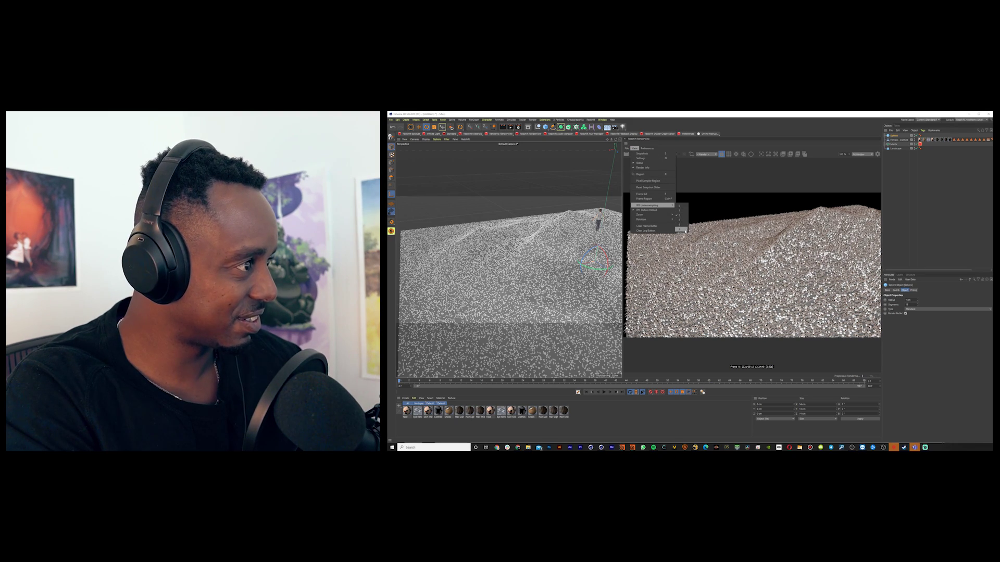
pyautogui.click(682, 229)
pyautogui.keyDown('alt'); pyautogui.moveTo(507, 247); pyautogui.dragTo(538, 263); pyautogui.keyUp('alt')
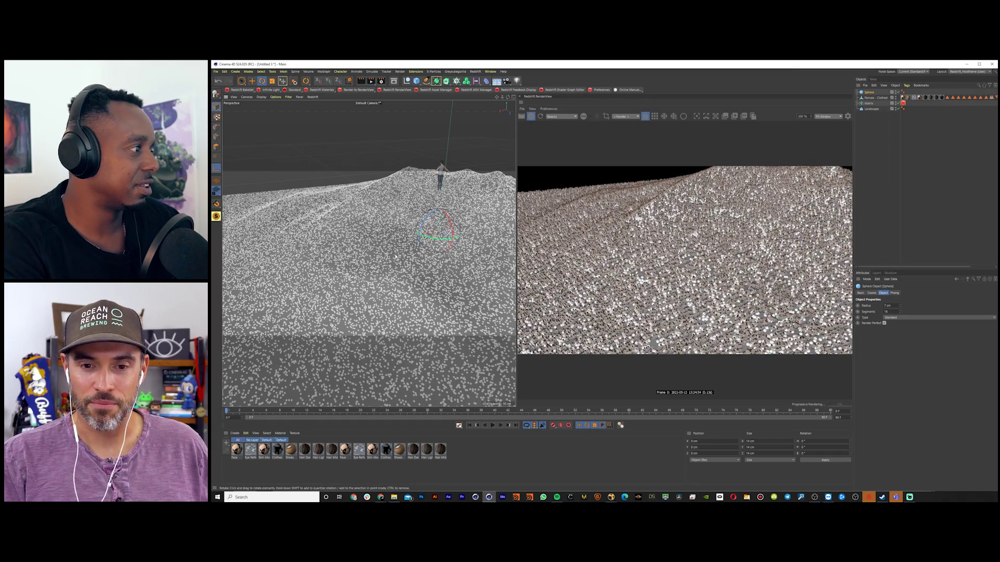
pyautogui.scroll(5, 396, 256)
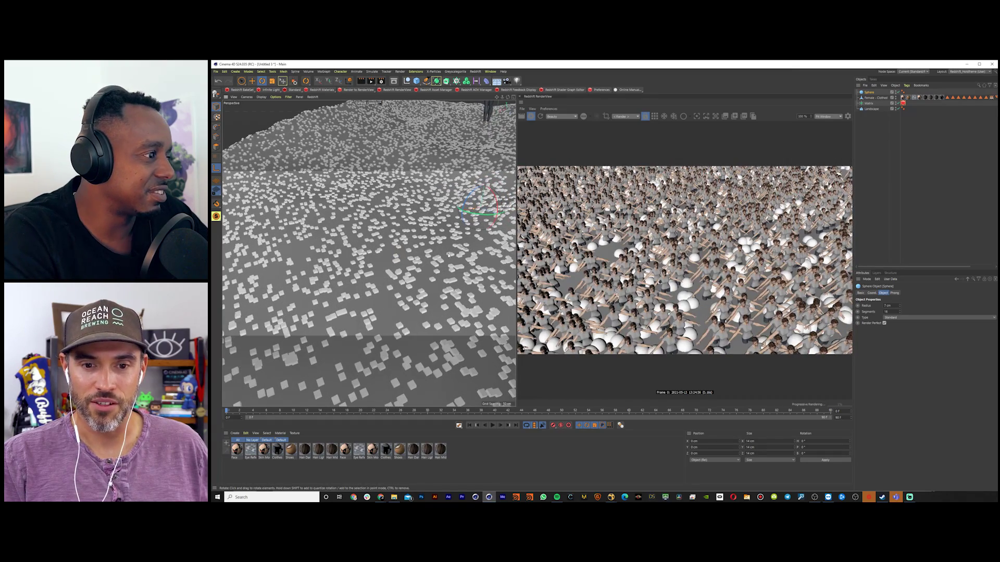
pyautogui.moveTo(449, 254)
pyautogui.keyDown('alt'); pyautogui.mouseDown()
pyautogui.moveTo(425, 270)
pyautogui.moveTo(439, 250)
pyautogui.mouseUp(); pyautogui.keyUp('alt')
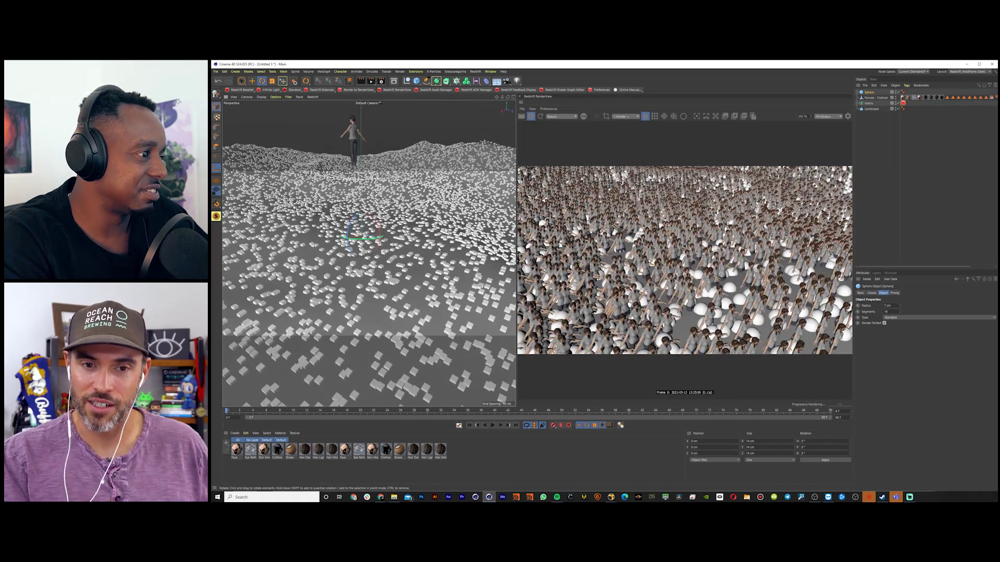
pyautogui.scroll(-6, 439, 249)
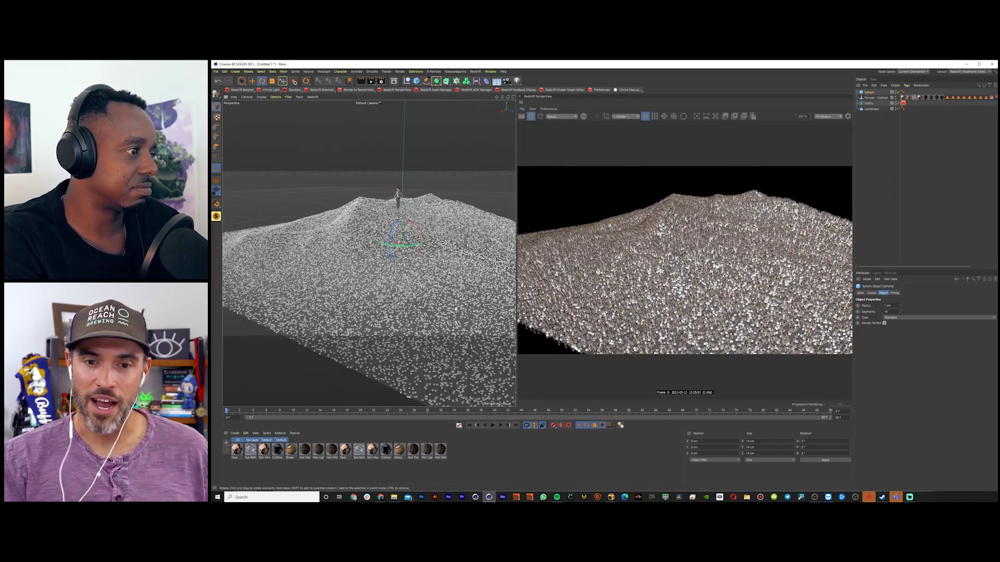
pyautogui.keyDown('alt'); pyautogui.moveTo(456, 308); pyautogui.dragTo(417, 254); pyautogui.keyUp('alt')
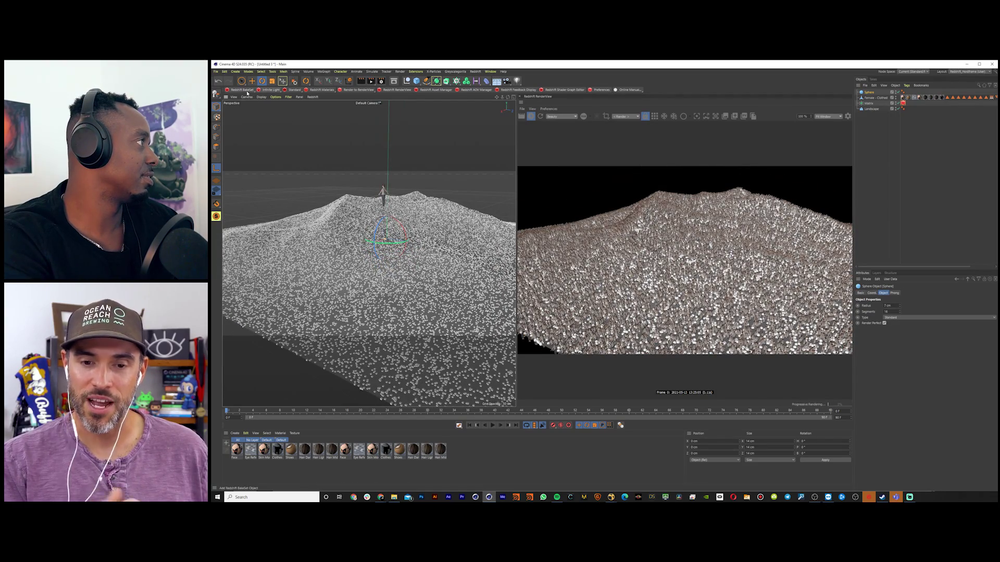
# Step: Set the project's renderer to Redshift in the render settings
pyautogui.click(381, 81)
pyautogui.click(411, 90)
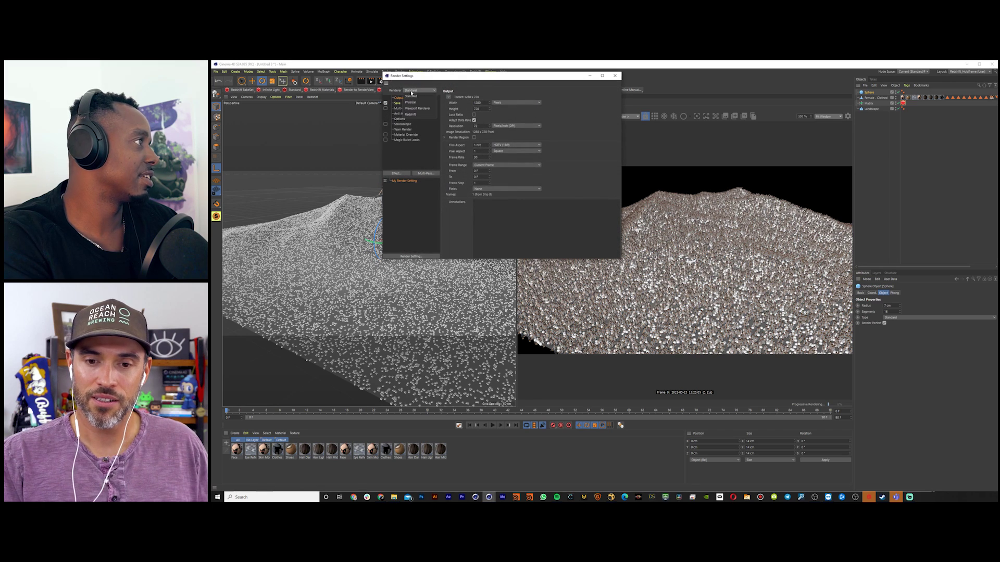
pyautogui.click(410, 114)
pyautogui.click(377, 128)
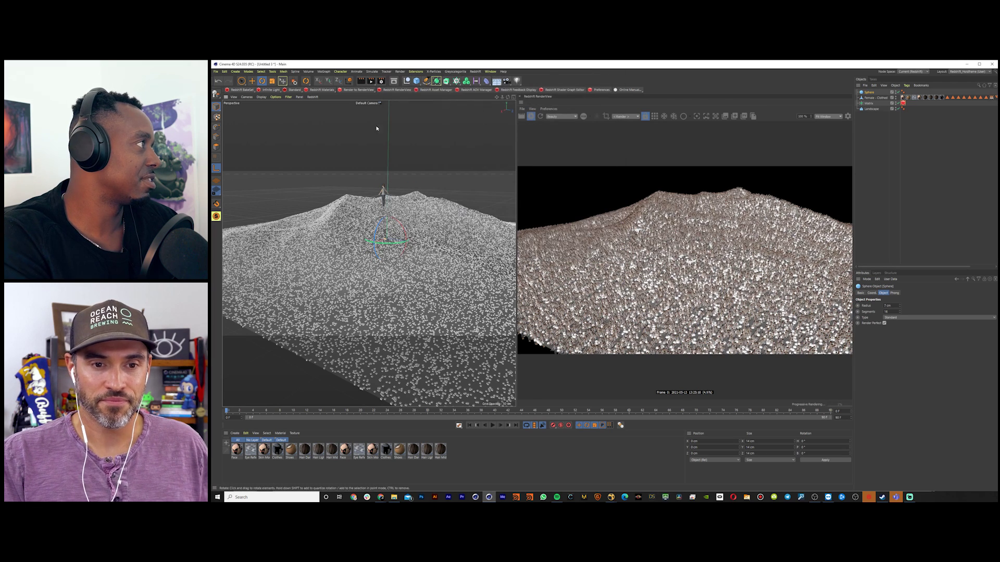
# Step: Add a Redshift Sun & Sky Rig to light the scattered crowd
pyautogui.click(253, 91)
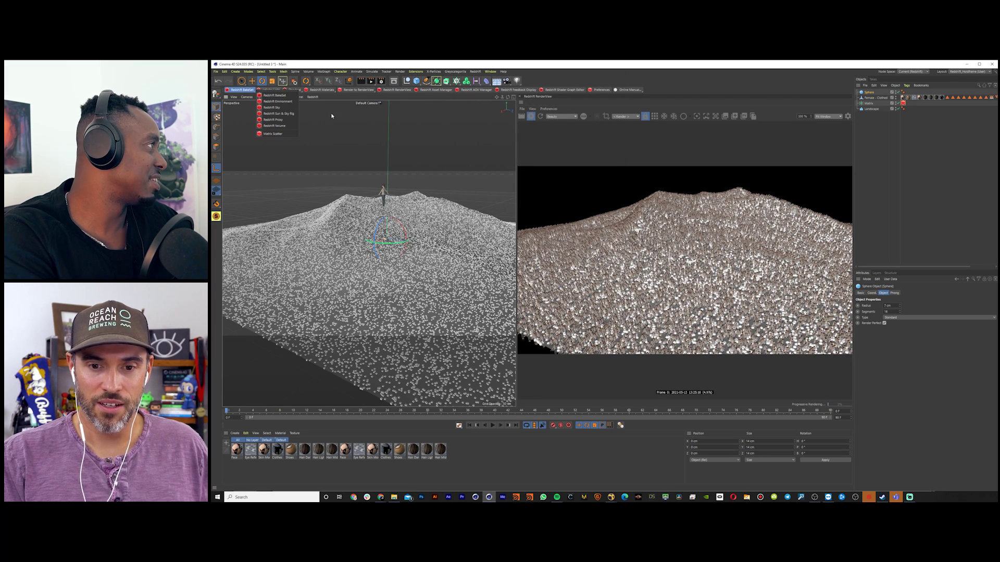
pyautogui.click(255, 92)
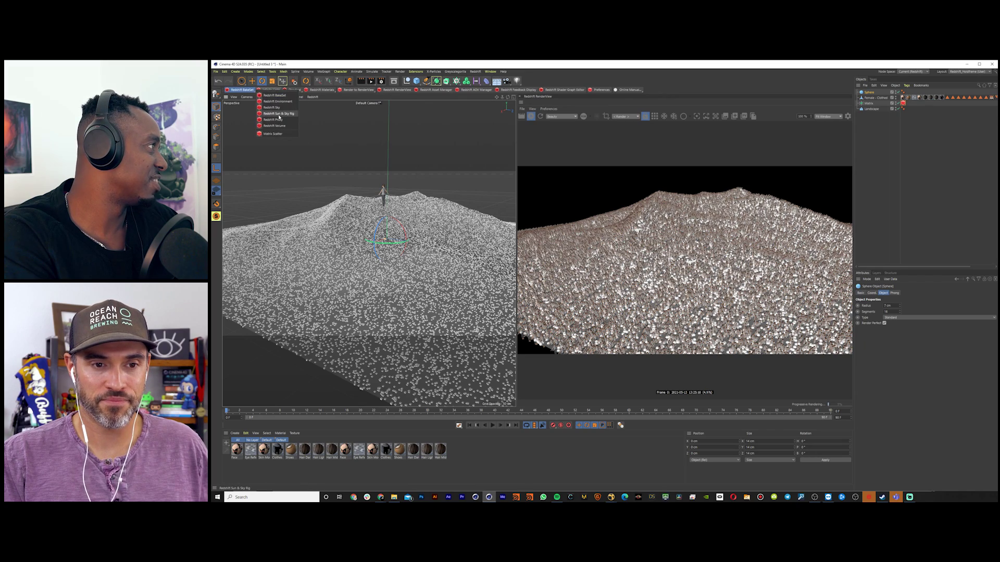
pyautogui.click(279, 115)
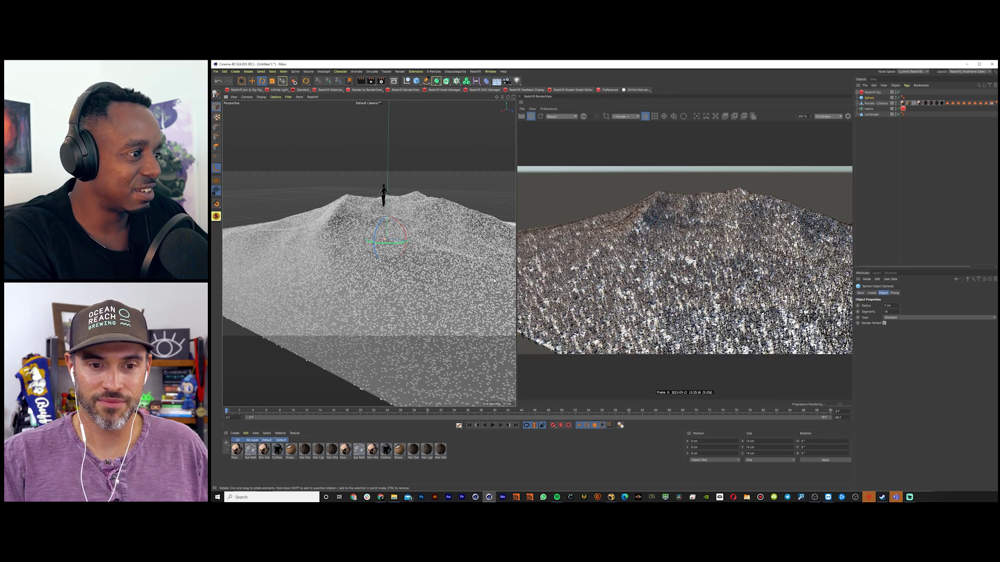
# Step: Create a camera from a low, close-up view of the crowd on the hillside and look through it
pyautogui.scroll(7, 493, 280)
pyautogui.keyDown('alt'); pyautogui.moveTo(494, 280); pyautogui.dragTo(434, 276); pyautogui.keyUp('alt')
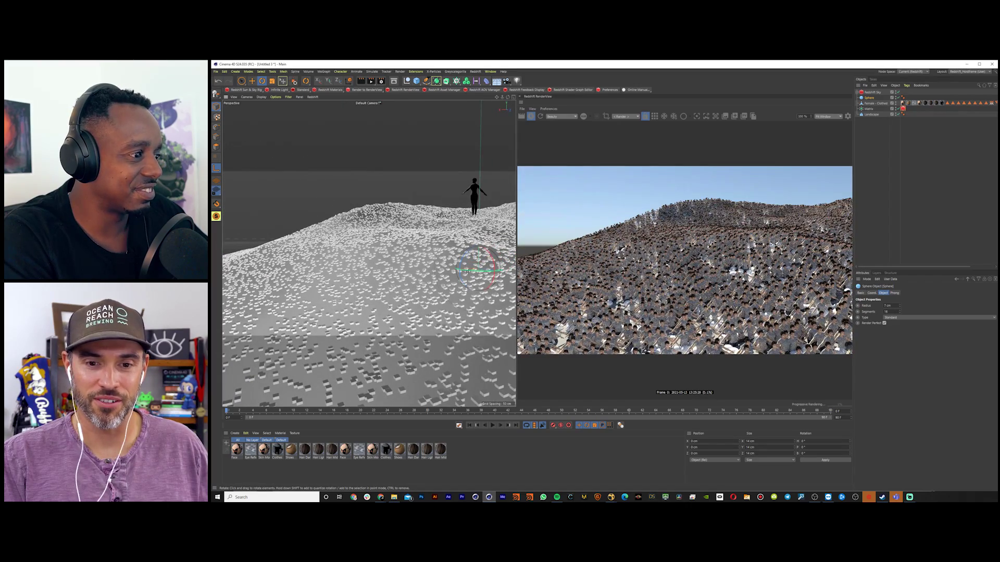
pyautogui.keyDown('alt'); pyautogui.moveTo(467, 271); pyautogui.dragTo(436, 245, button='middle'); pyautogui.keyUp('alt')
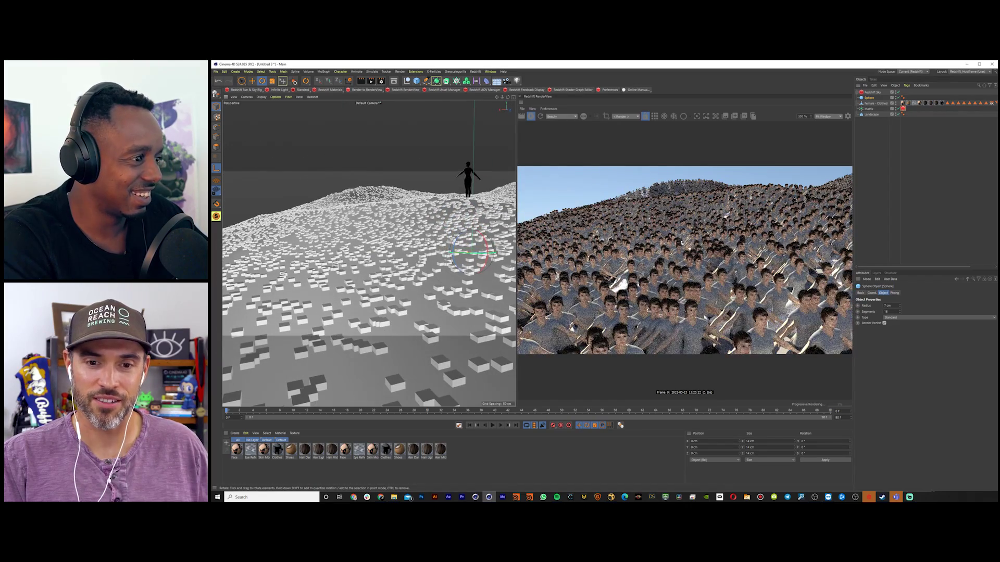
pyautogui.scroll(5, 427, 242)
pyautogui.scroll(2, 441, 236)
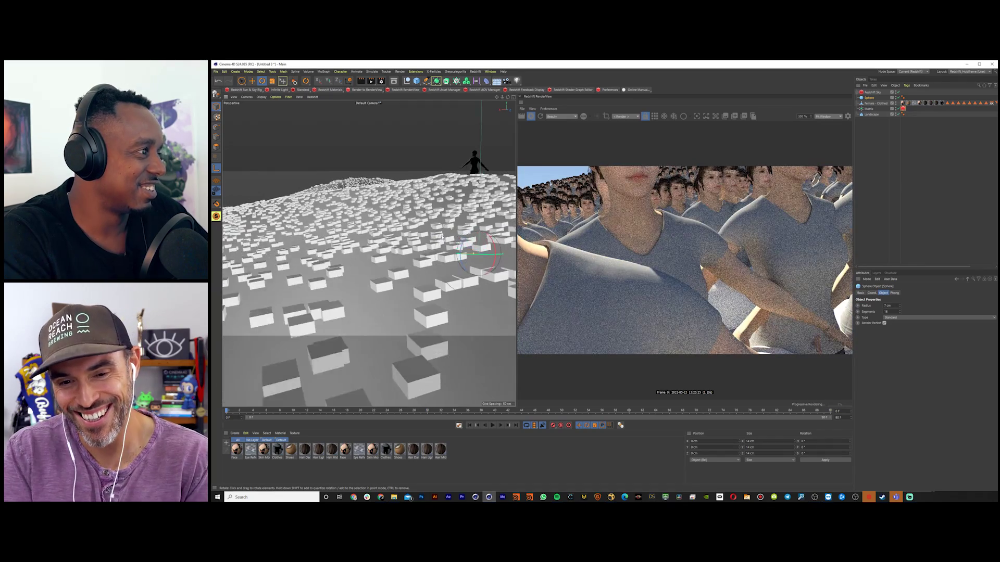
pyautogui.scroll(-3, 442, 237)
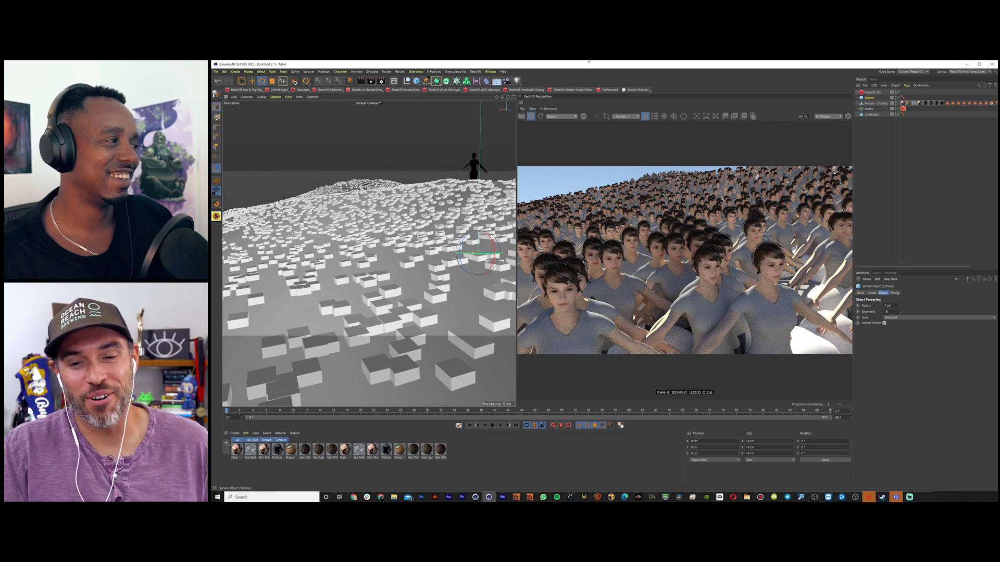
pyautogui.click(507, 81)
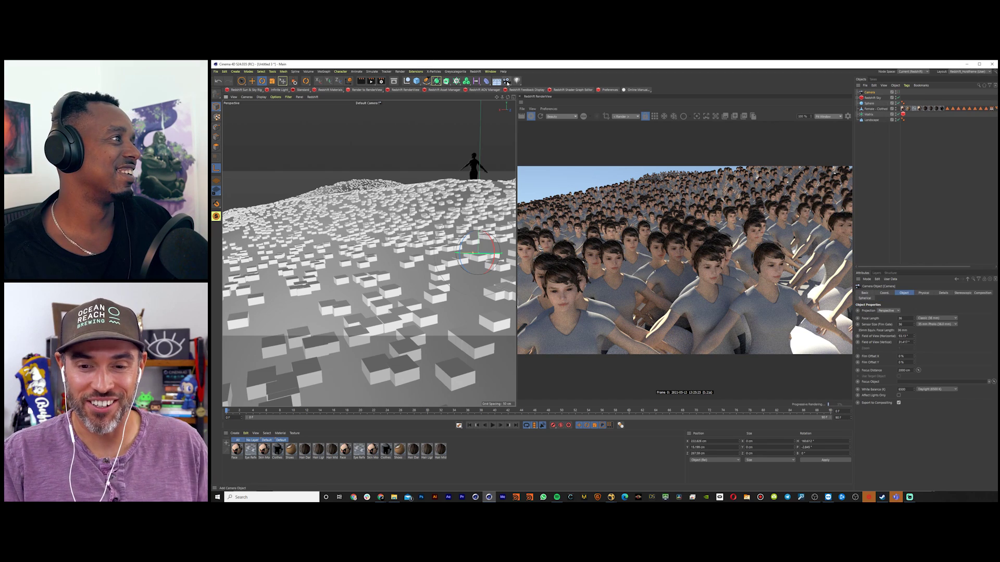
pyautogui.click(898, 92)
# Step: Add a Redshift Camera tag to the camera, enable its bokeh override and set the bokeh aspect to 0.58
pyautogui.rightClick(879, 92)
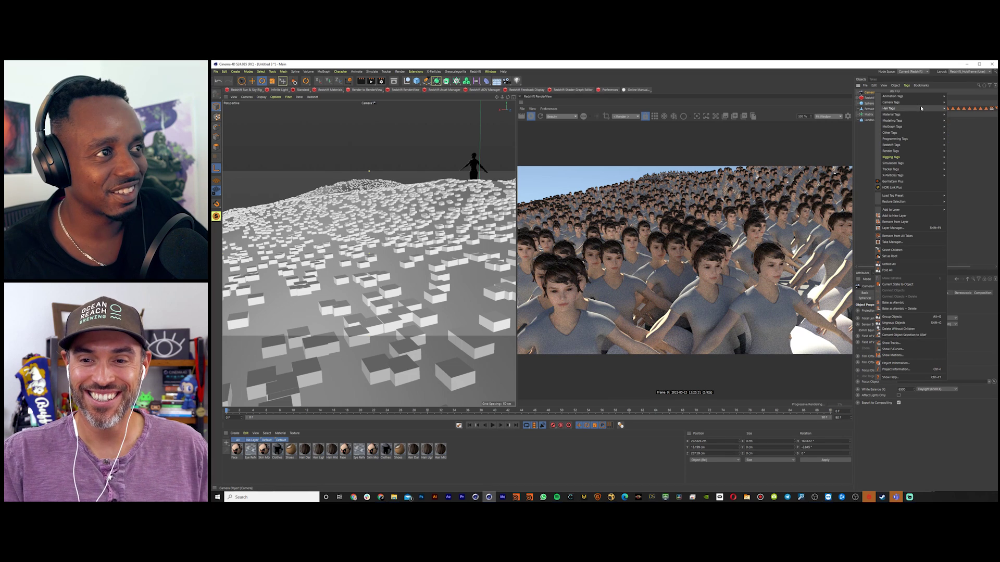
pyautogui.moveTo(923, 103)
pyautogui.moveTo(919, 139)
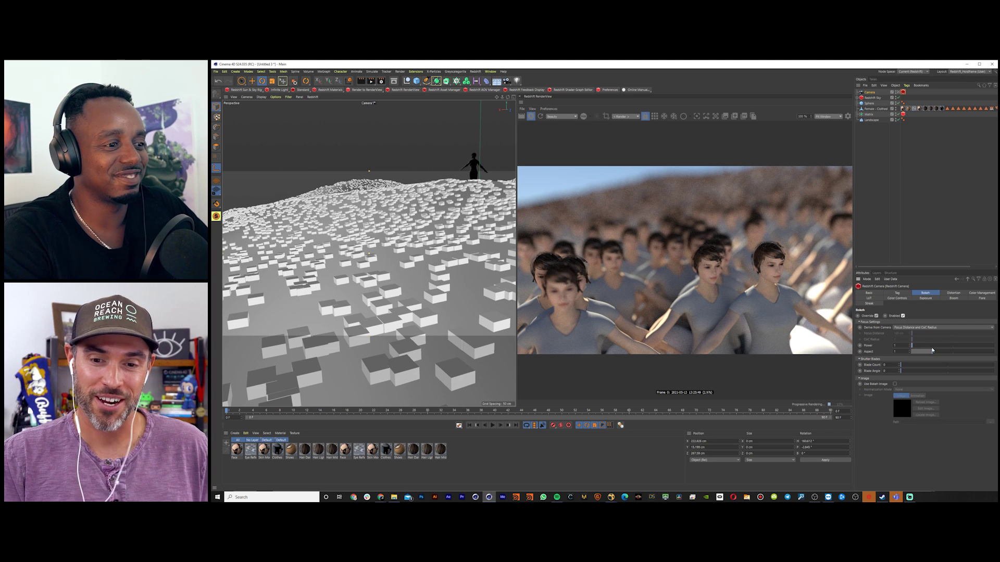
pyautogui.moveTo(925, 356); pyautogui.dragTo(917, 352)
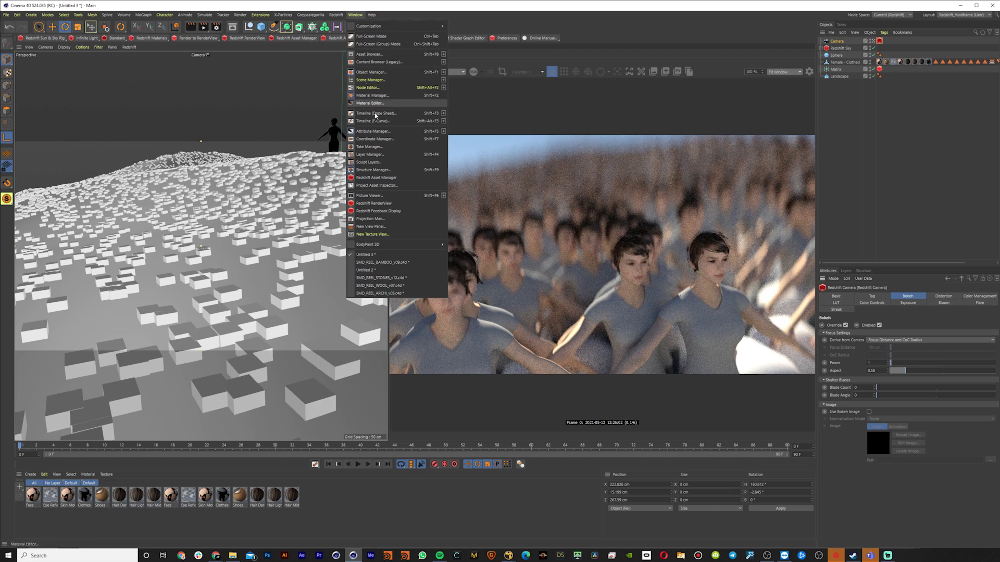
# Step: Switch to the open project SMD_REEL_BAMBOO_v09.c4d and start its interactive Redshift render
pyautogui.click(386, 262)
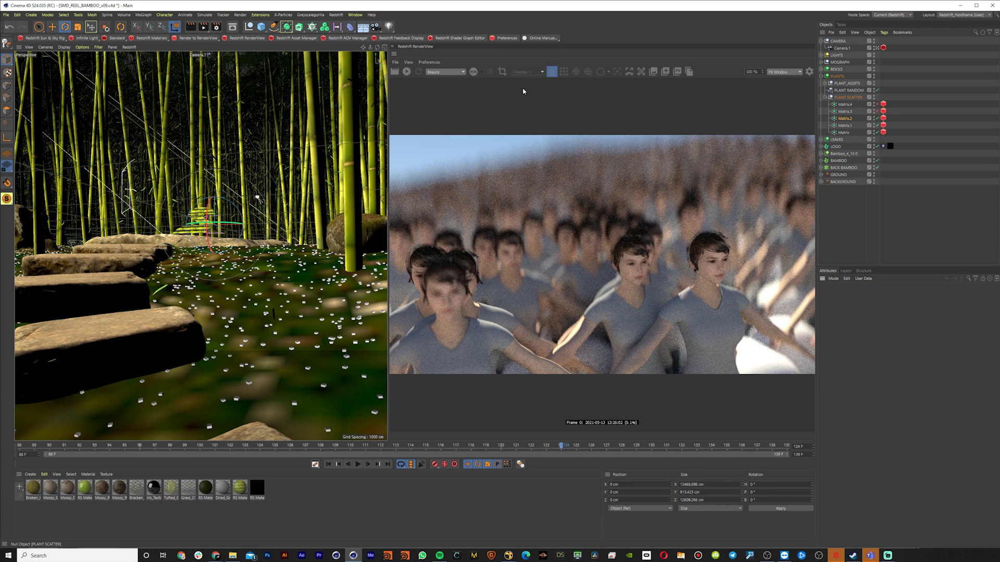
pyautogui.click(406, 71)
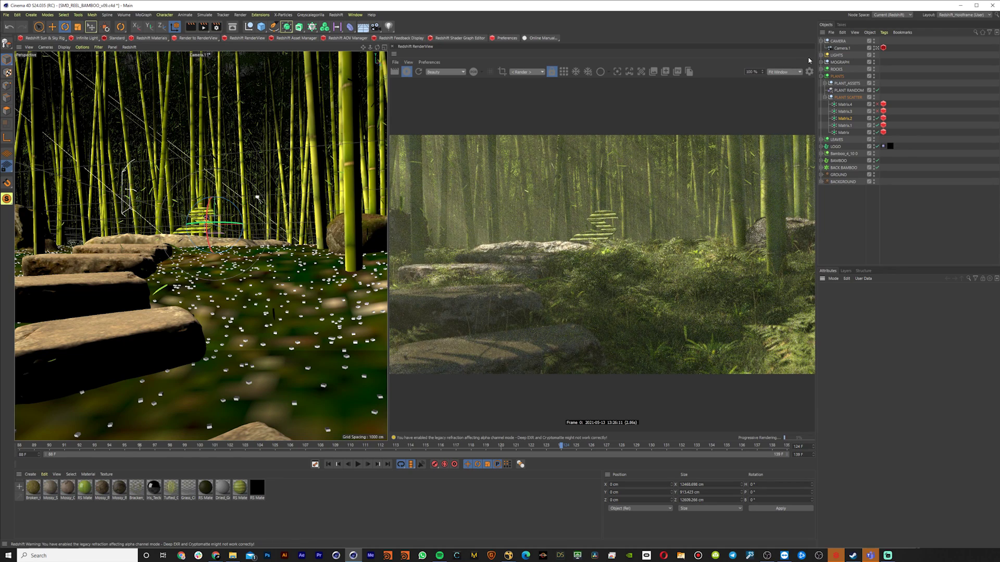
# Step: Disable the numbered Matrix objects in PLANT SCATTER and open the particle settings of the remaining Matrix's Redshift tag
pyautogui.click(851, 111)
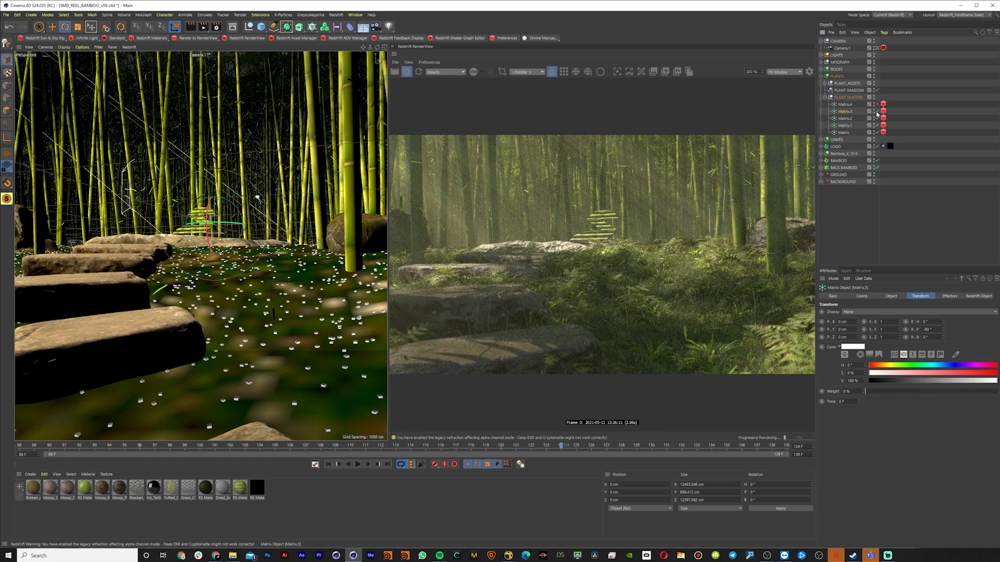
pyautogui.click(877, 111)
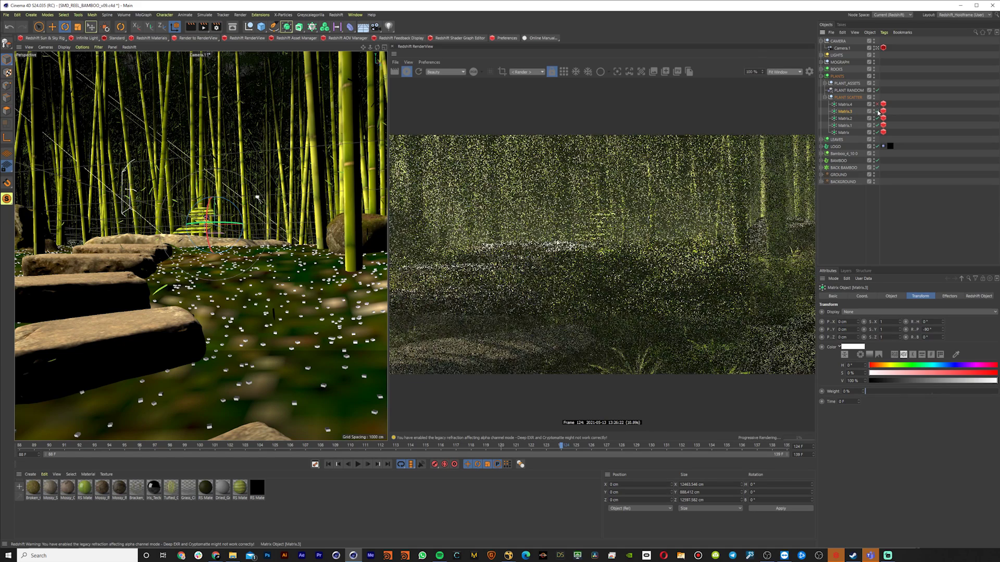
pyautogui.click(853, 134)
pyautogui.click(883, 133)
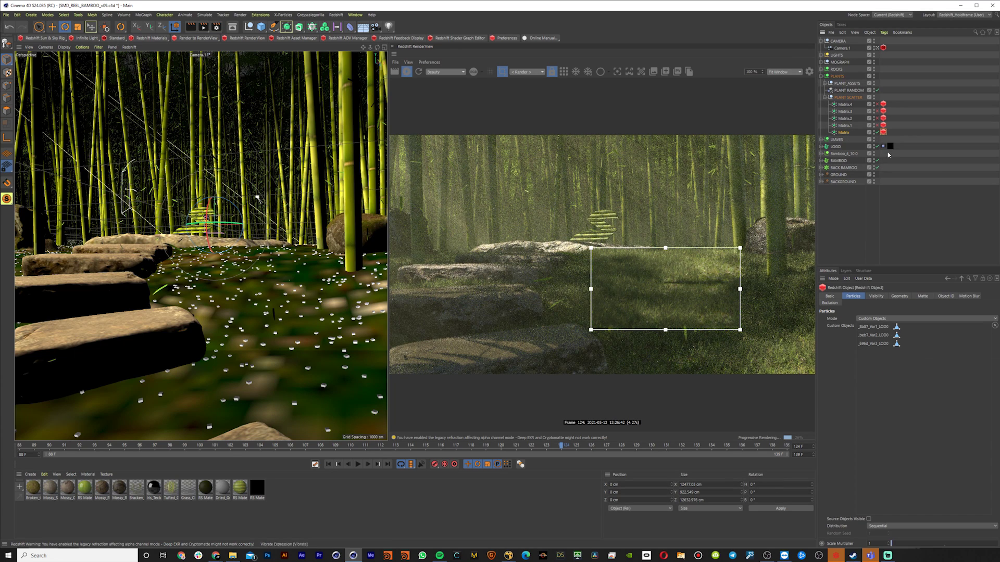
# Step: Locate the tag's first custom object in the object hierarchy and expand its grass group under PLANT_ASSETS
pyautogui.doubleClick(874, 327)
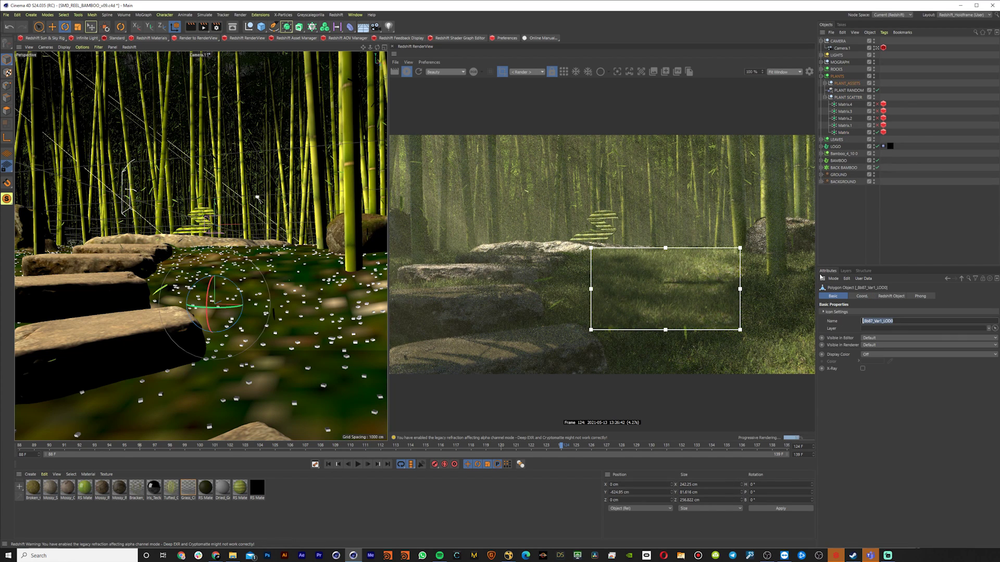
pyautogui.click(977, 33)
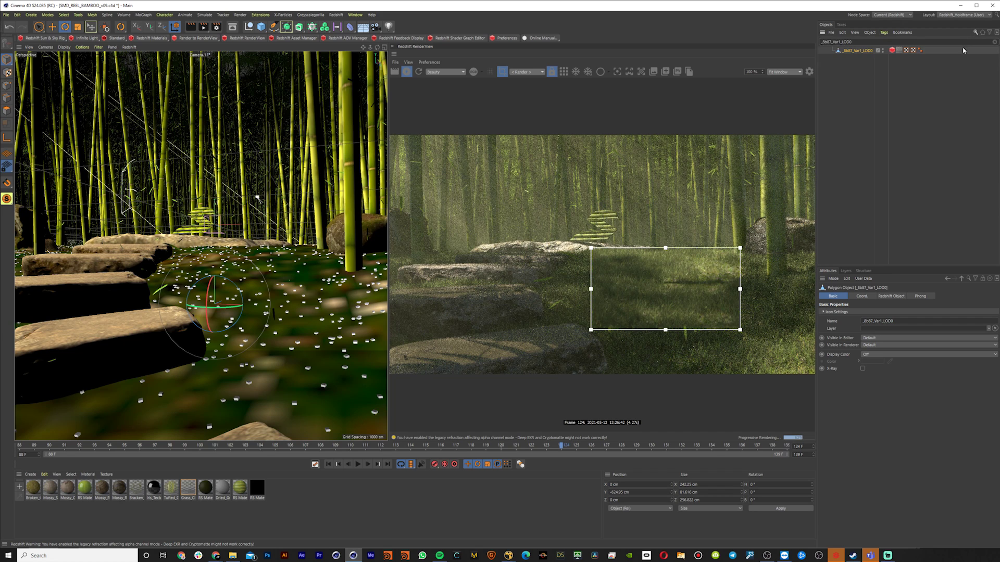
pyautogui.press('Escape')
pyautogui.click(829, 100)
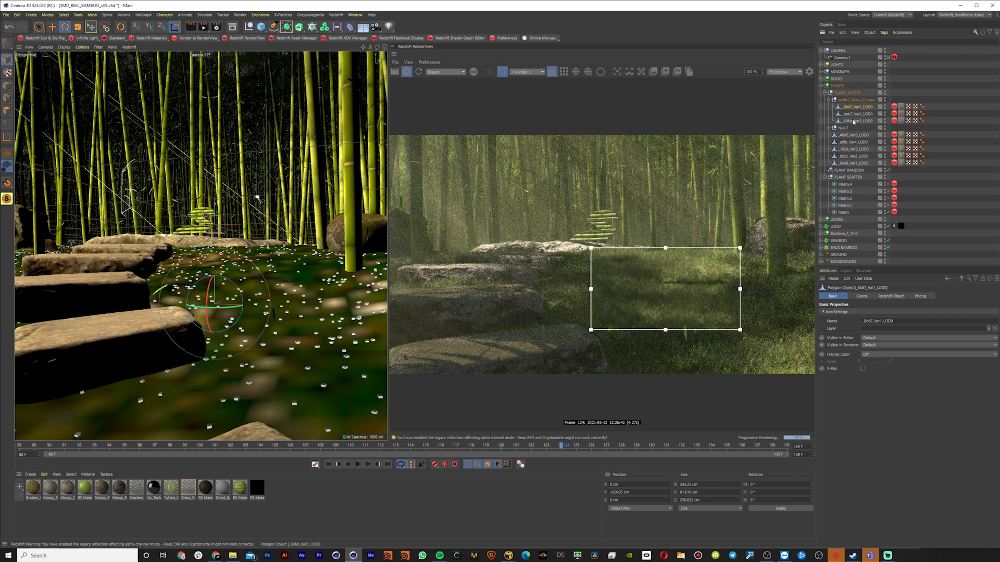
# Step: Stop the interactive render and explore the bamboo scene in a free perspective view to find the source grass meshes
pyautogui.click(409, 73)
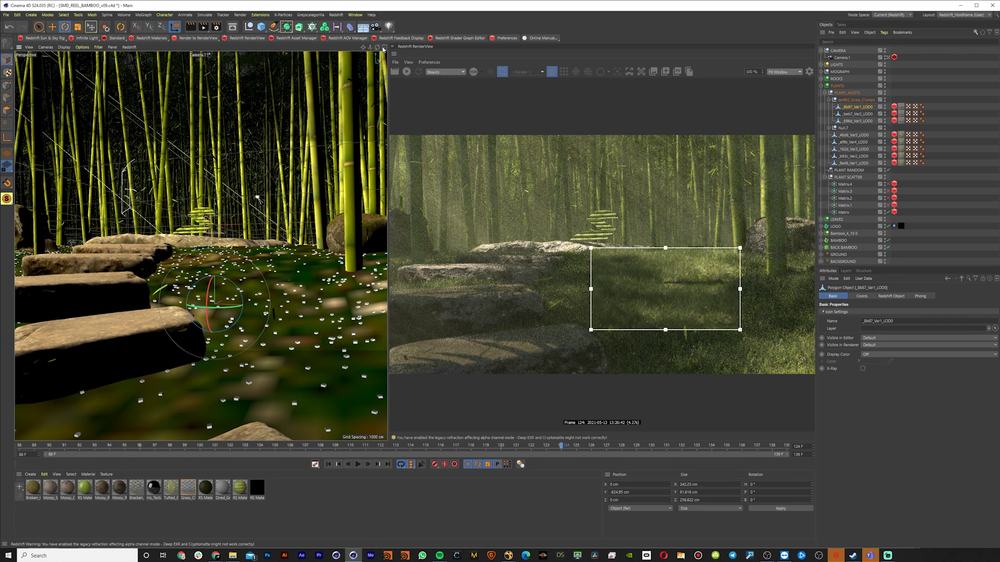
pyautogui.click(384, 49)
pyautogui.click(384, 48)
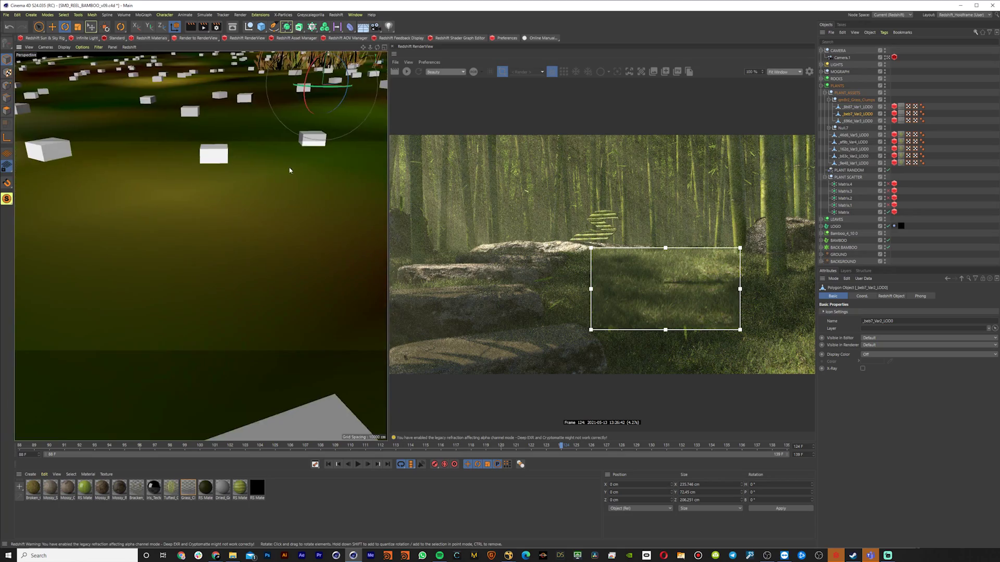
pyautogui.keyDown('alt'); pyautogui.moveTo(289, 168); pyautogui.dragTo(147, 258, button='right'); pyautogui.keyUp('alt')
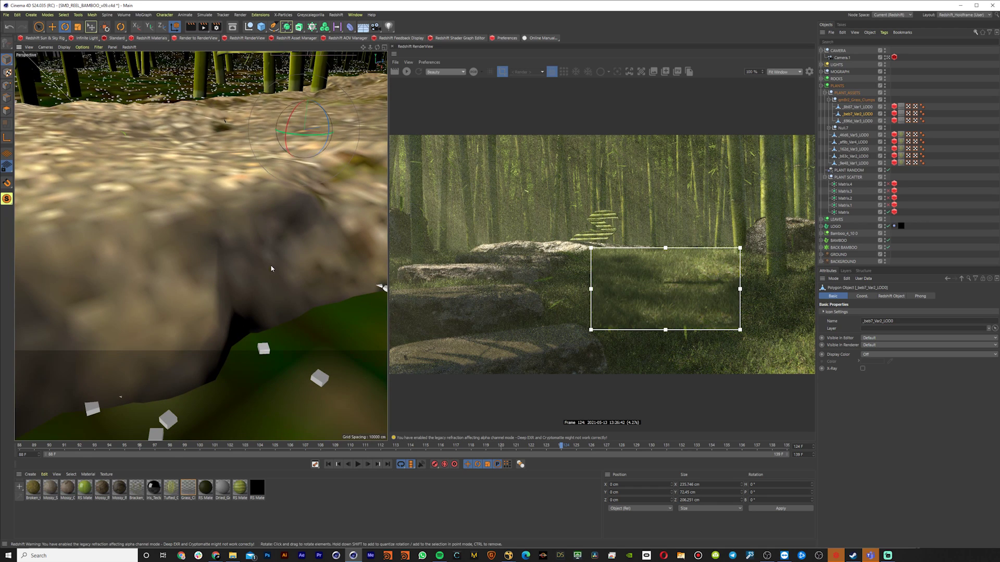
pyautogui.keyDown('alt'); pyautogui.moveTo(315, 244); pyautogui.dragTo(303, 63, button='right'); pyautogui.keyUp('alt')
pyautogui.keyDown('alt'); pyautogui.moveTo(303, 62); pyautogui.dragTo(318, 78); pyautogui.keyUp('alt')
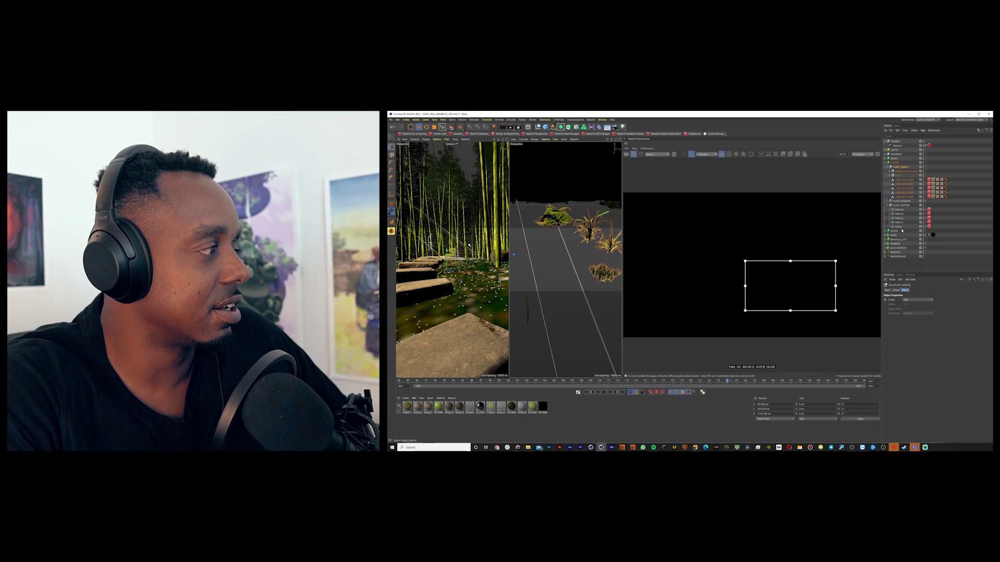